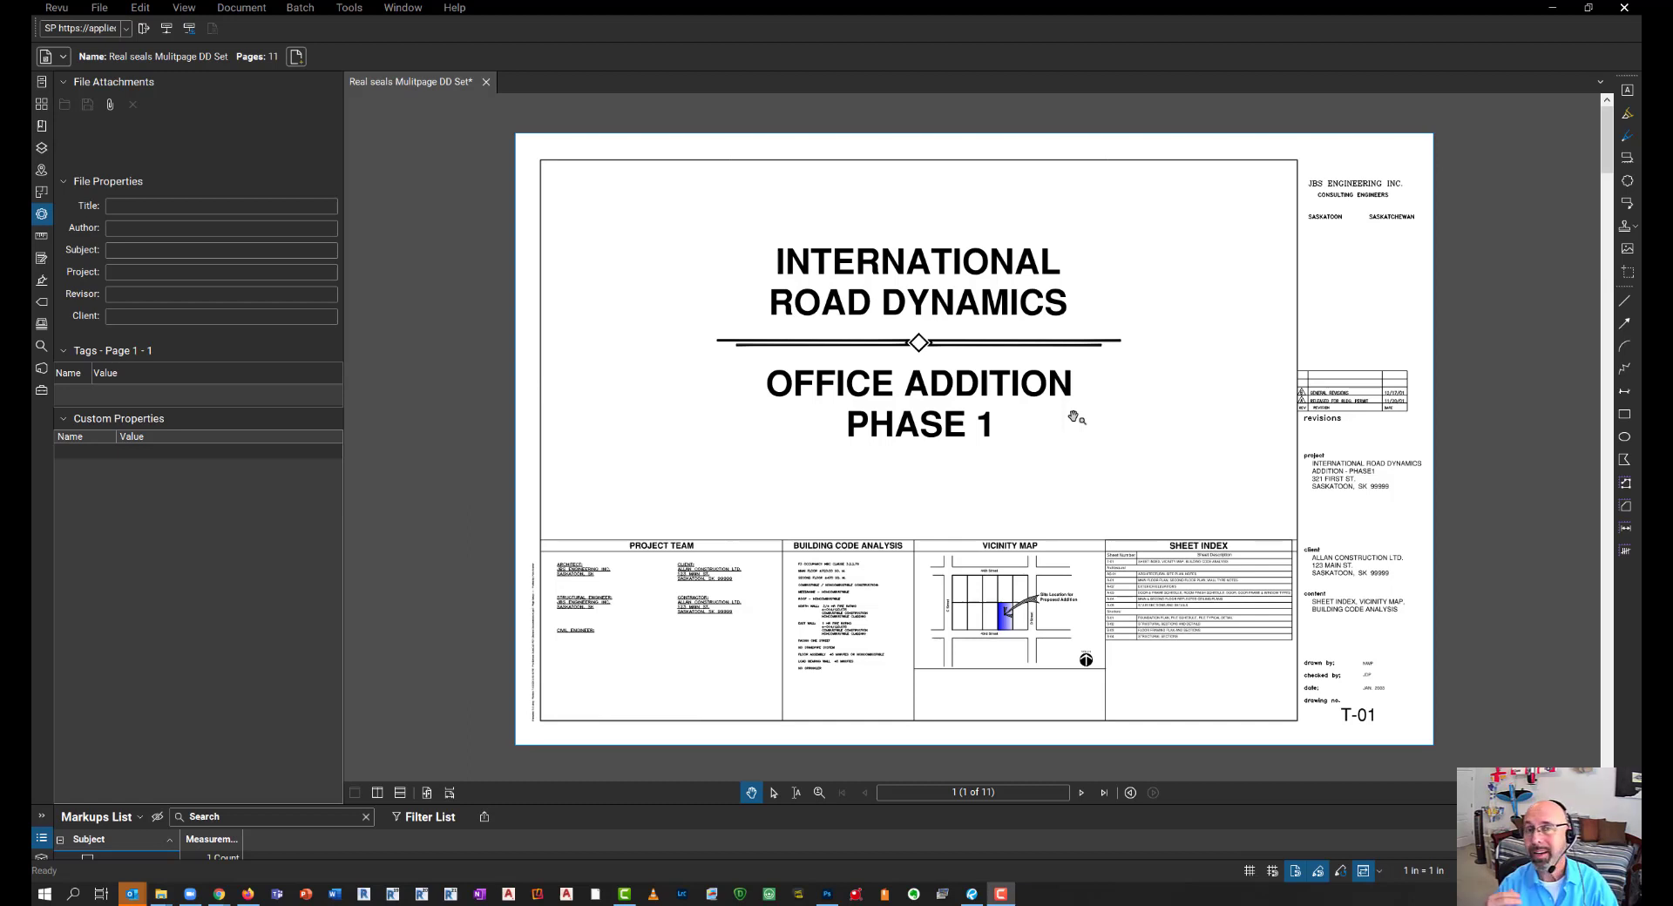
# Step: Work in the right-hand panel of the open drawing set before batching
pyautogui.click(1336, 235)
pyautogui.click(1336, 235)
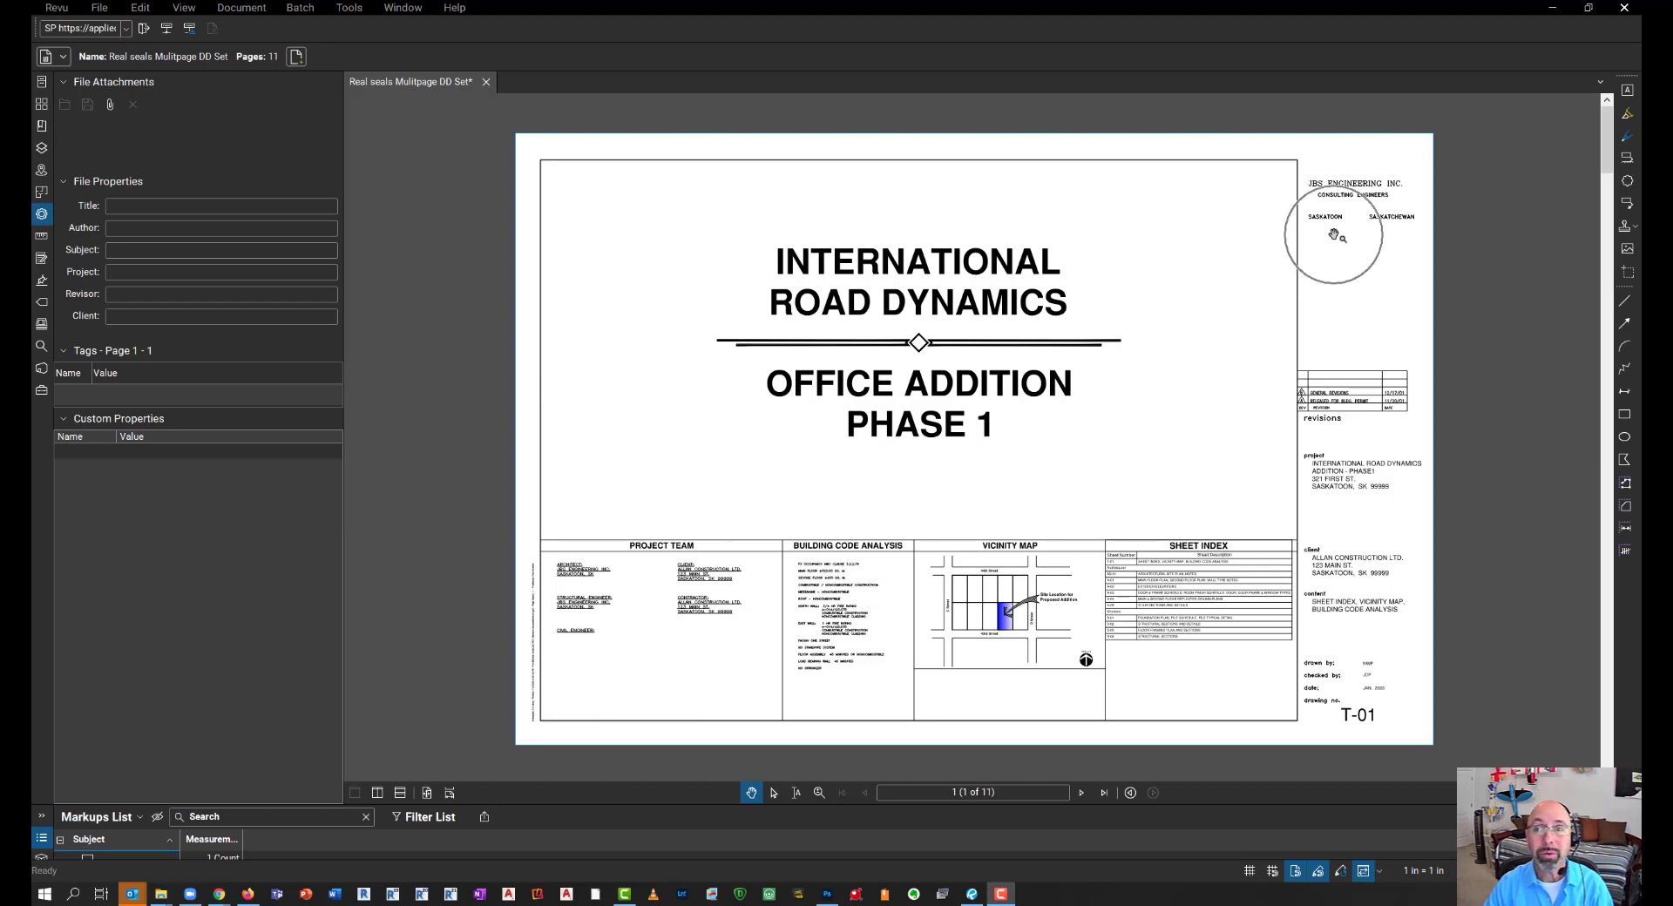
pyautogui.click(1336, 235)
pyautogui.click(1336, 236)
pyautogui.click(1336, 236)
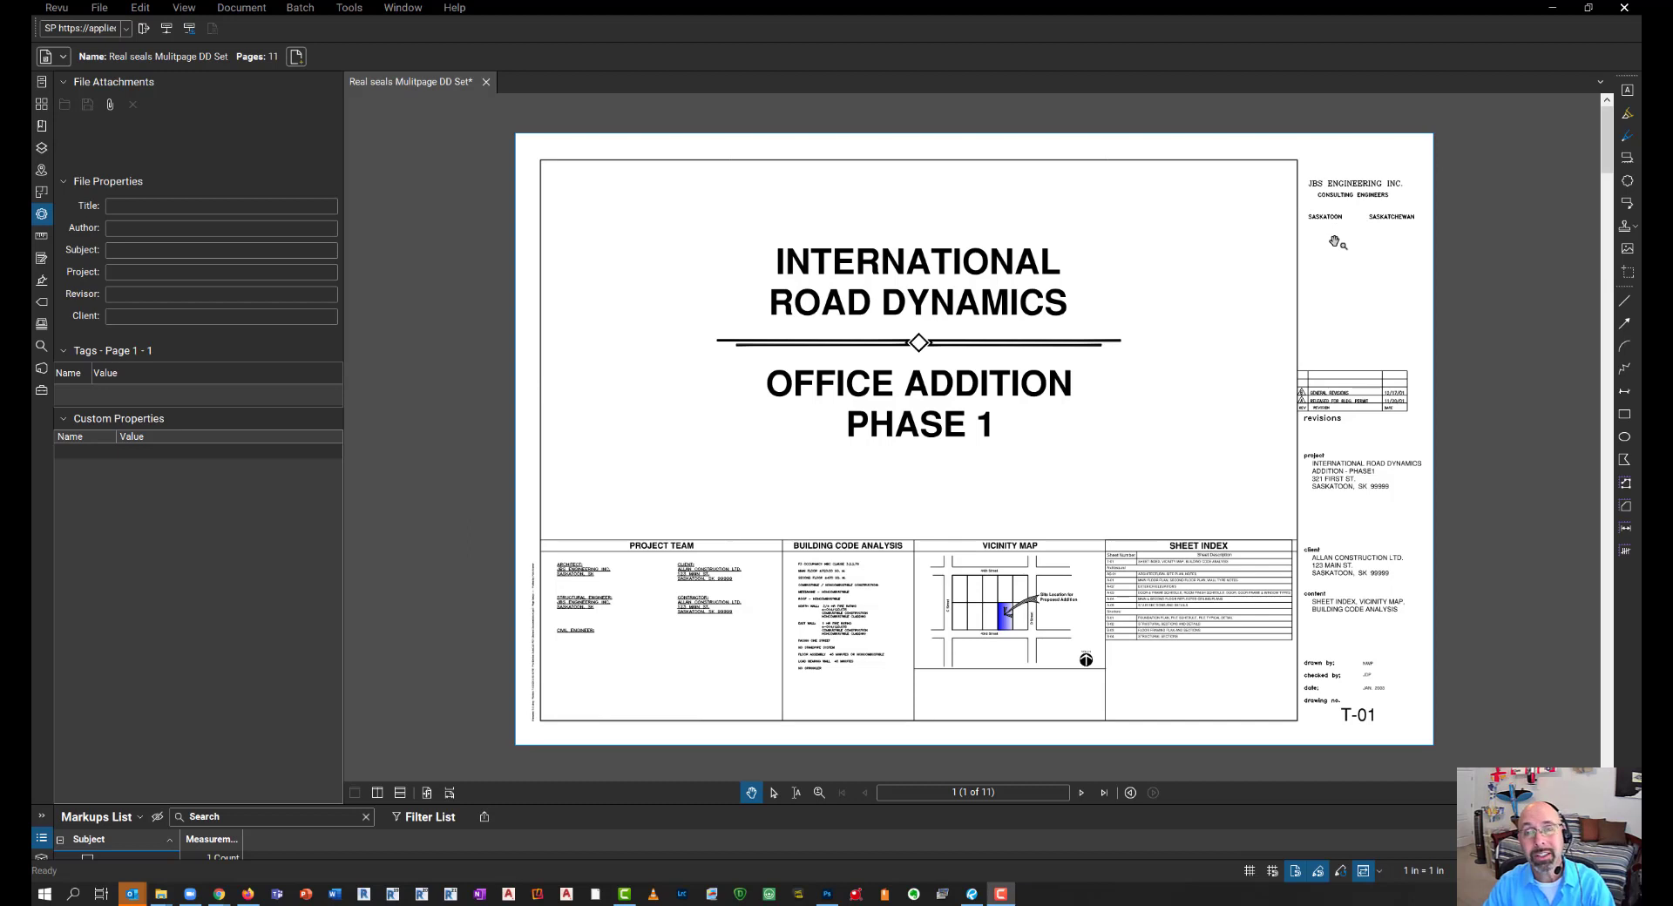
pyautogui.click(1386, 242)
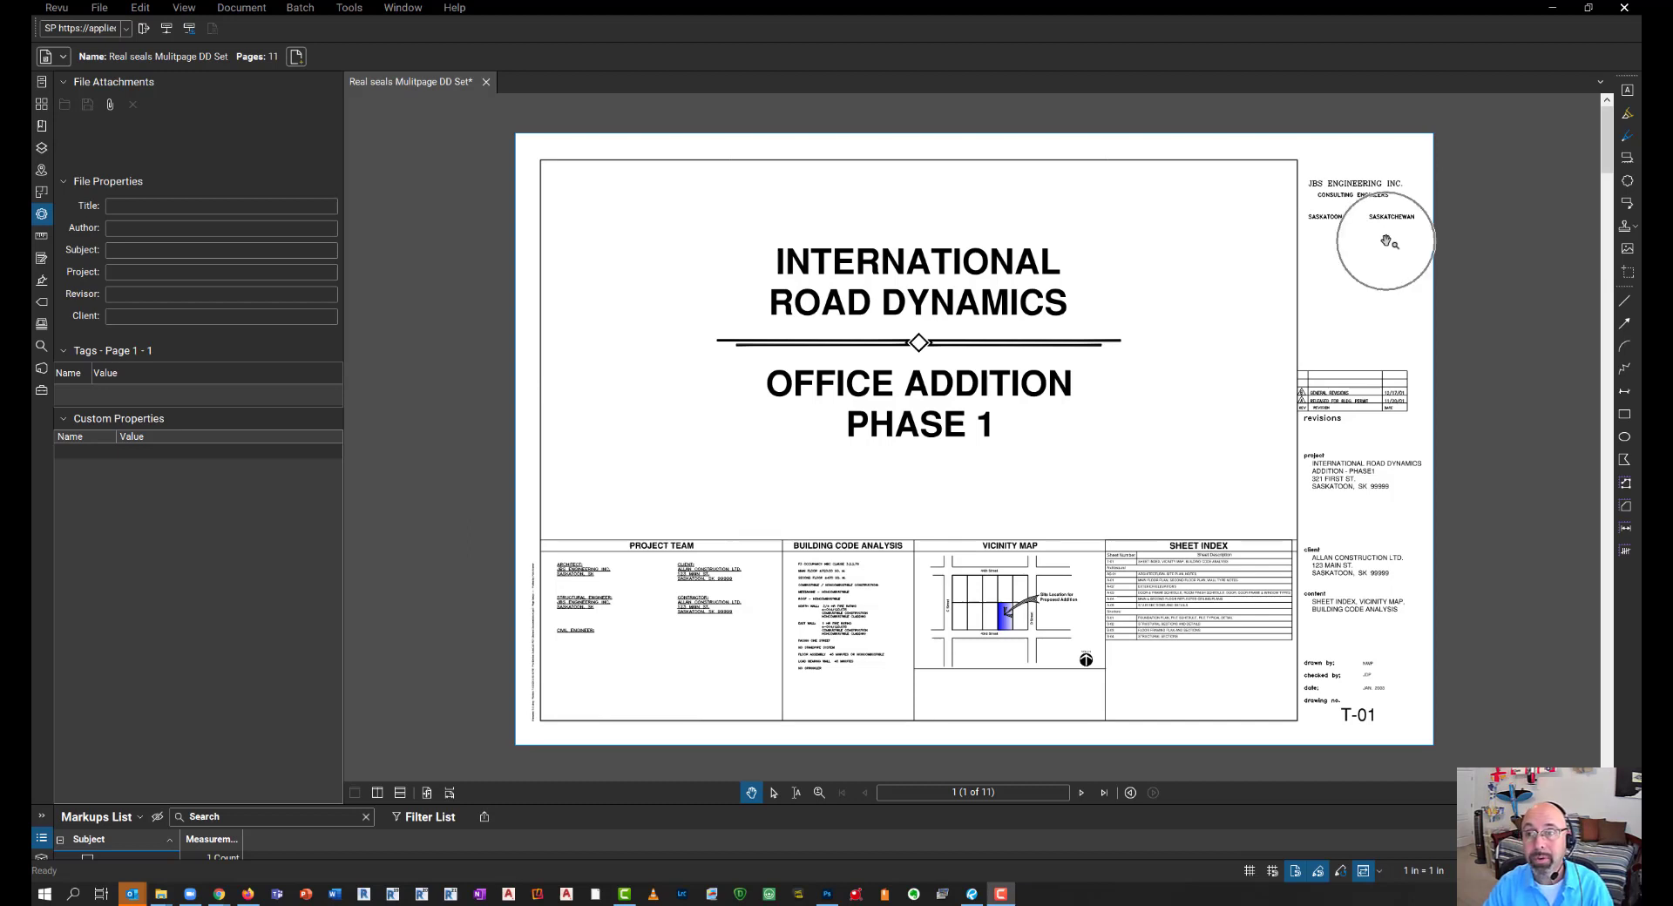
pyautogui.click(1387, 242)
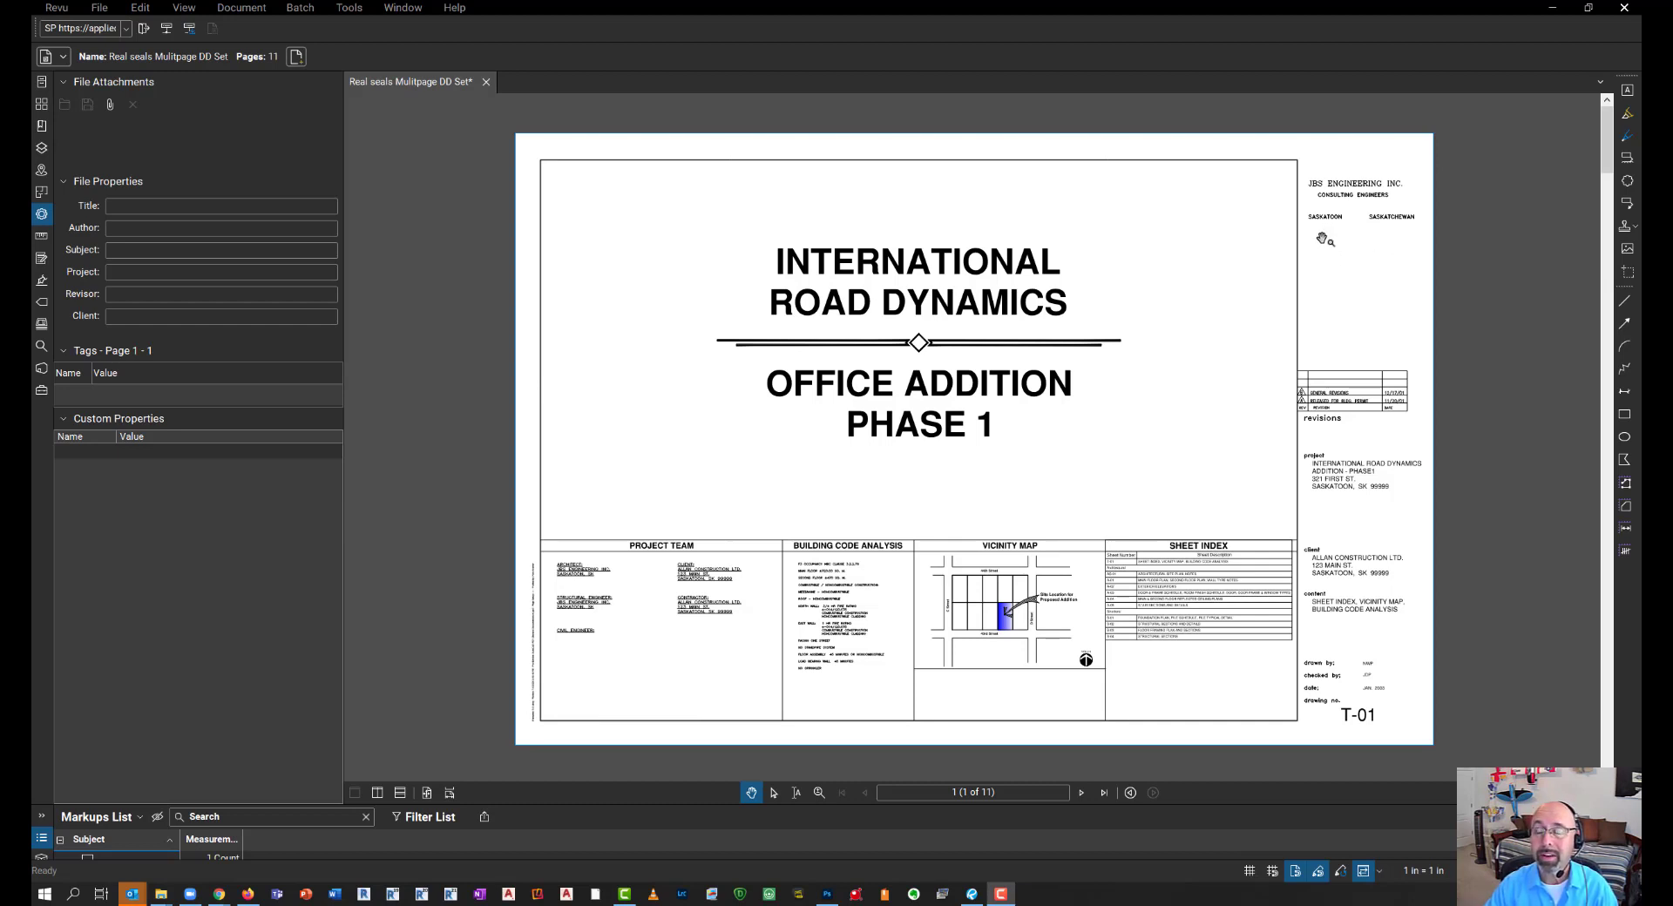
pyautogui.press('ctrl')
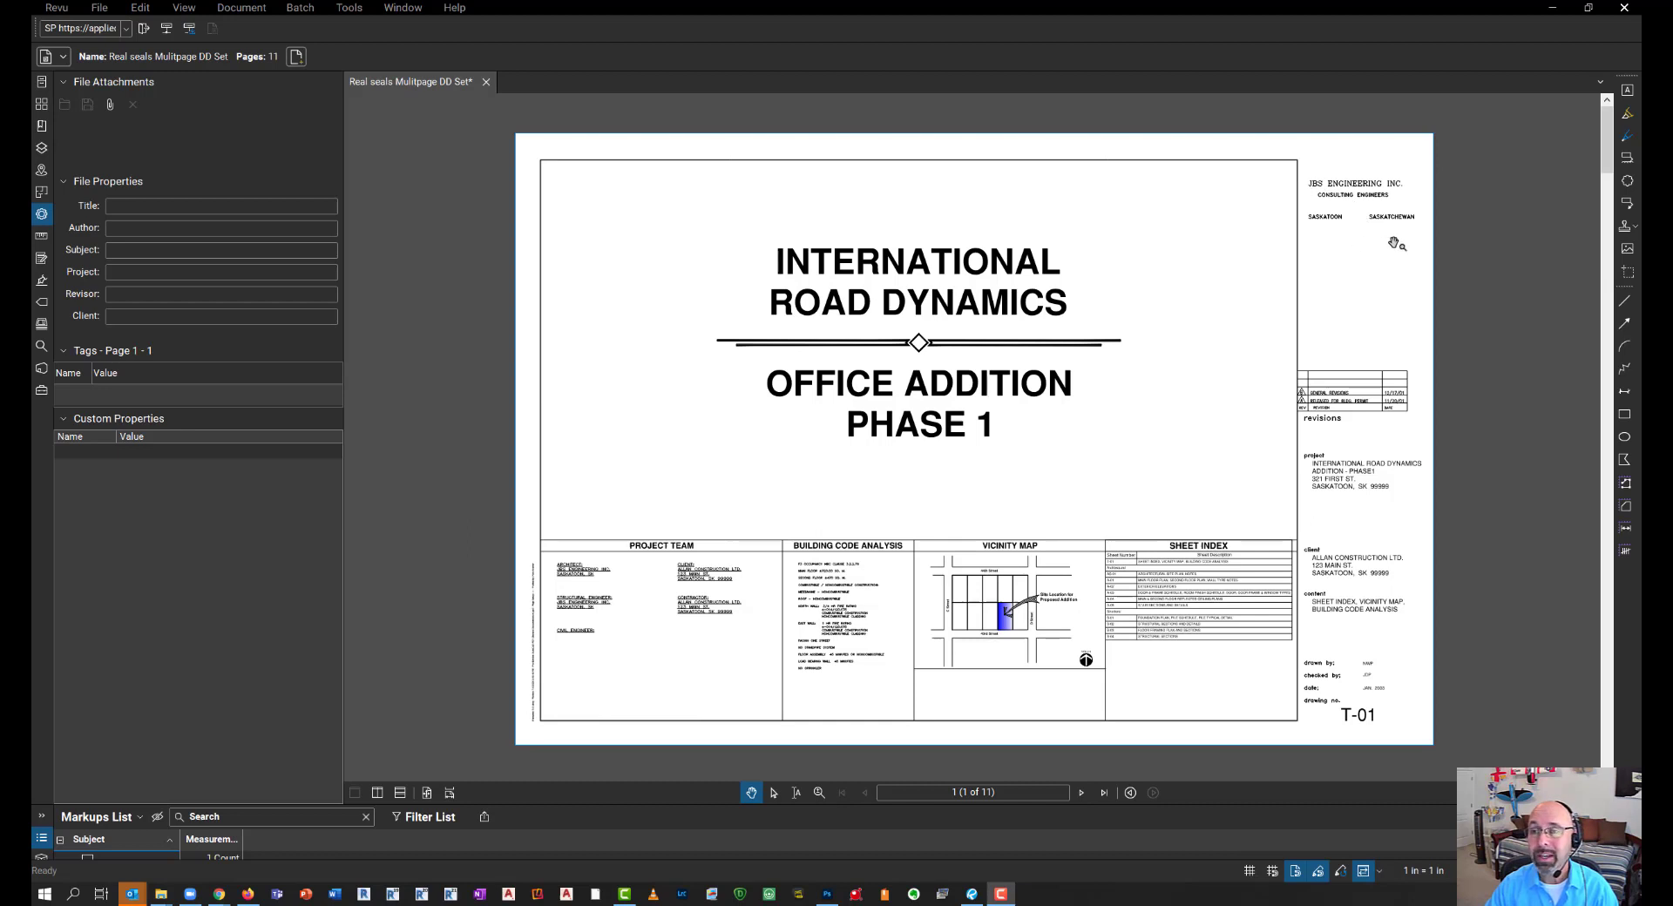
pyautogui.press('ctrl')
pyautogui.press('ctrl')
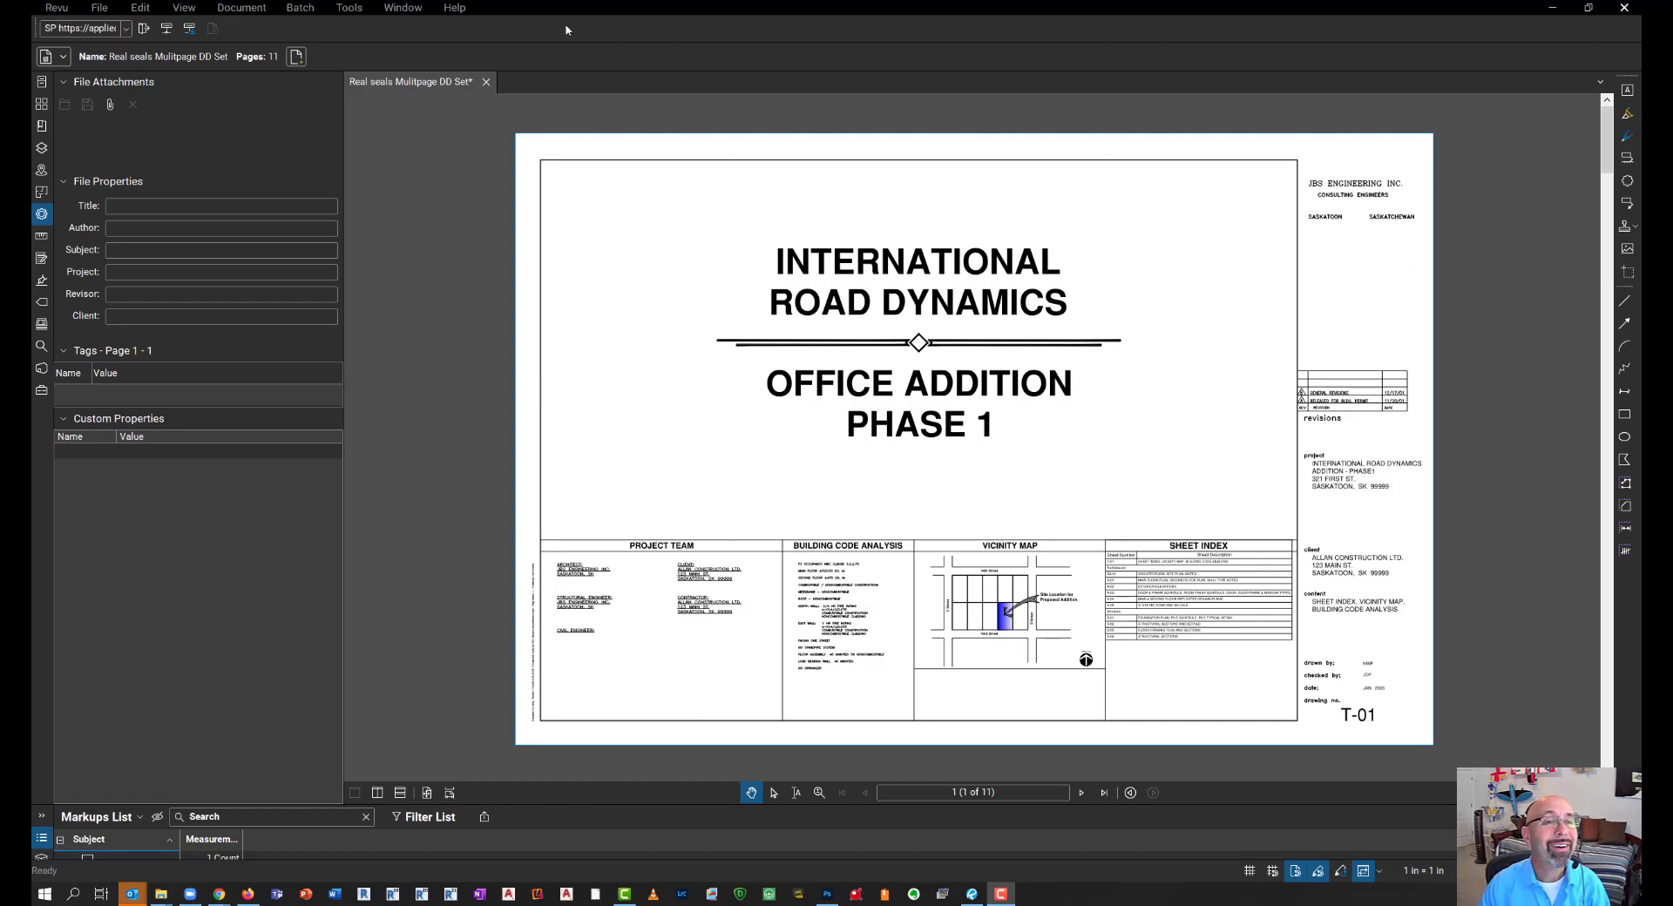
# Step: Start a Batch Sign & Seal, saving the drawing set when prompted
pyautogui.click(312, 8)
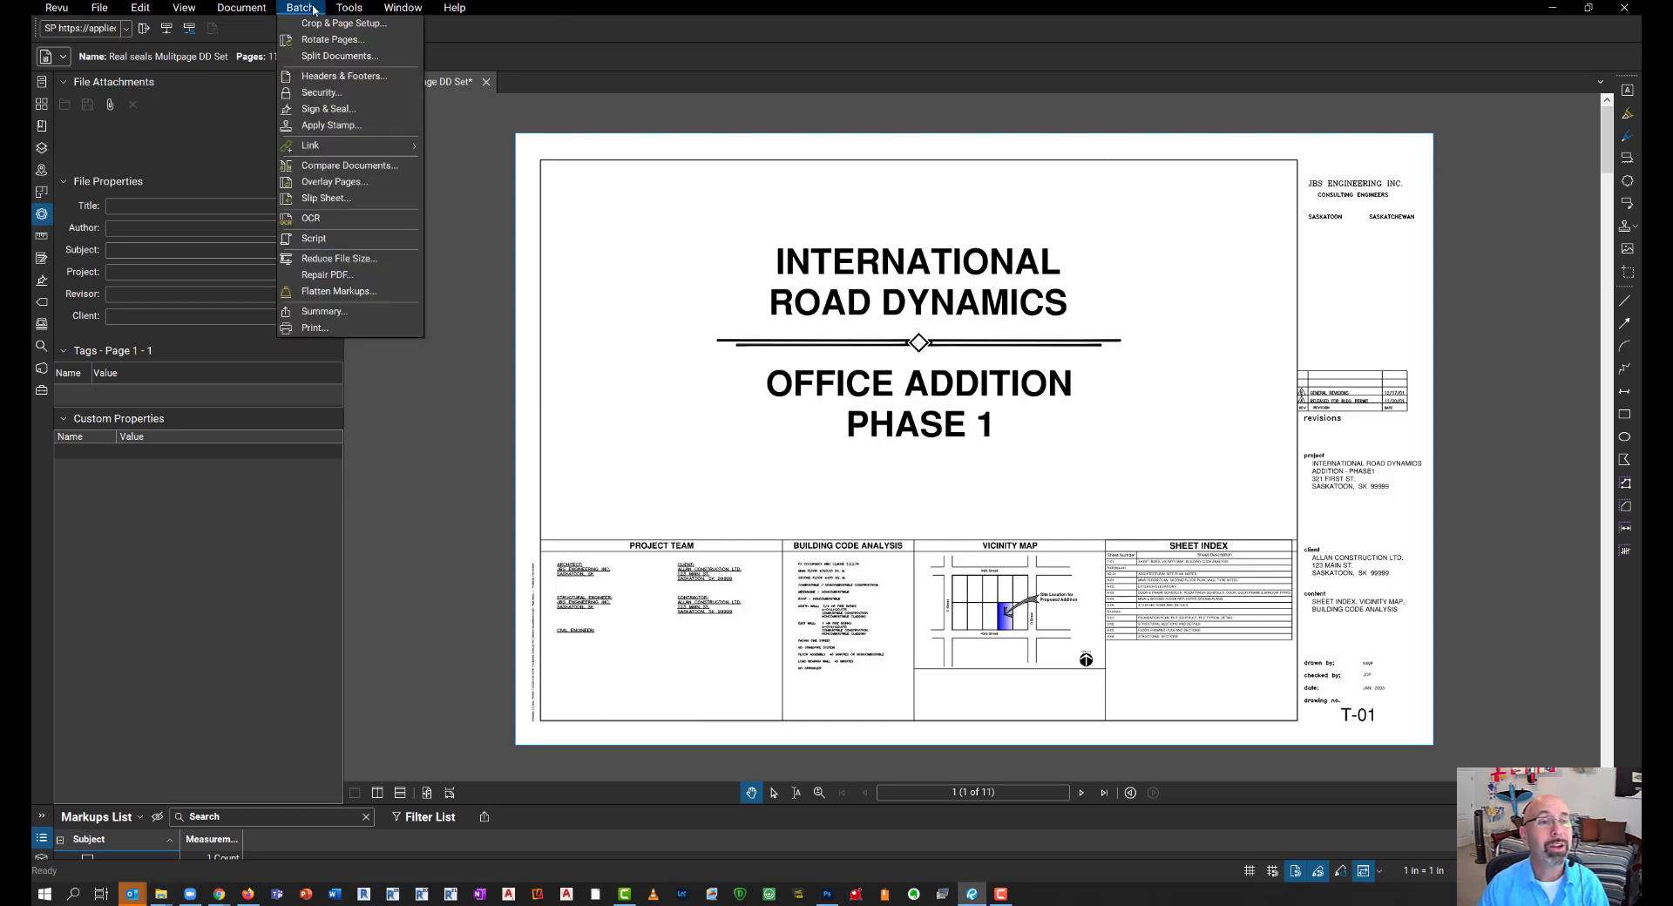
pyautogui.click(357, 110)
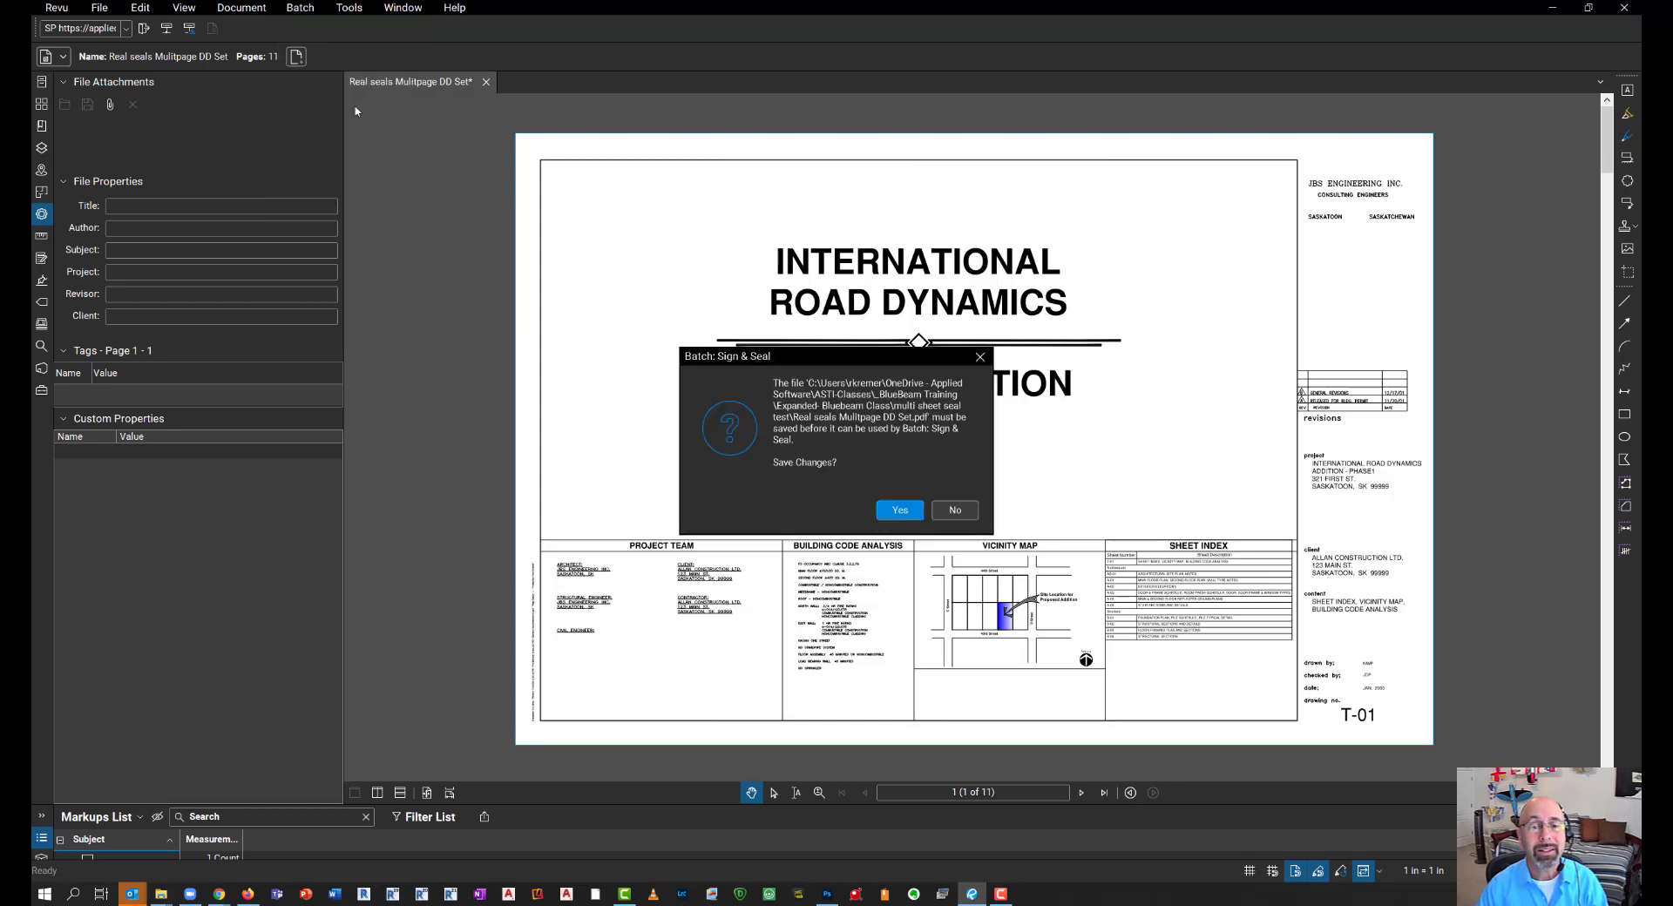
pyautogui.click(901, 510)
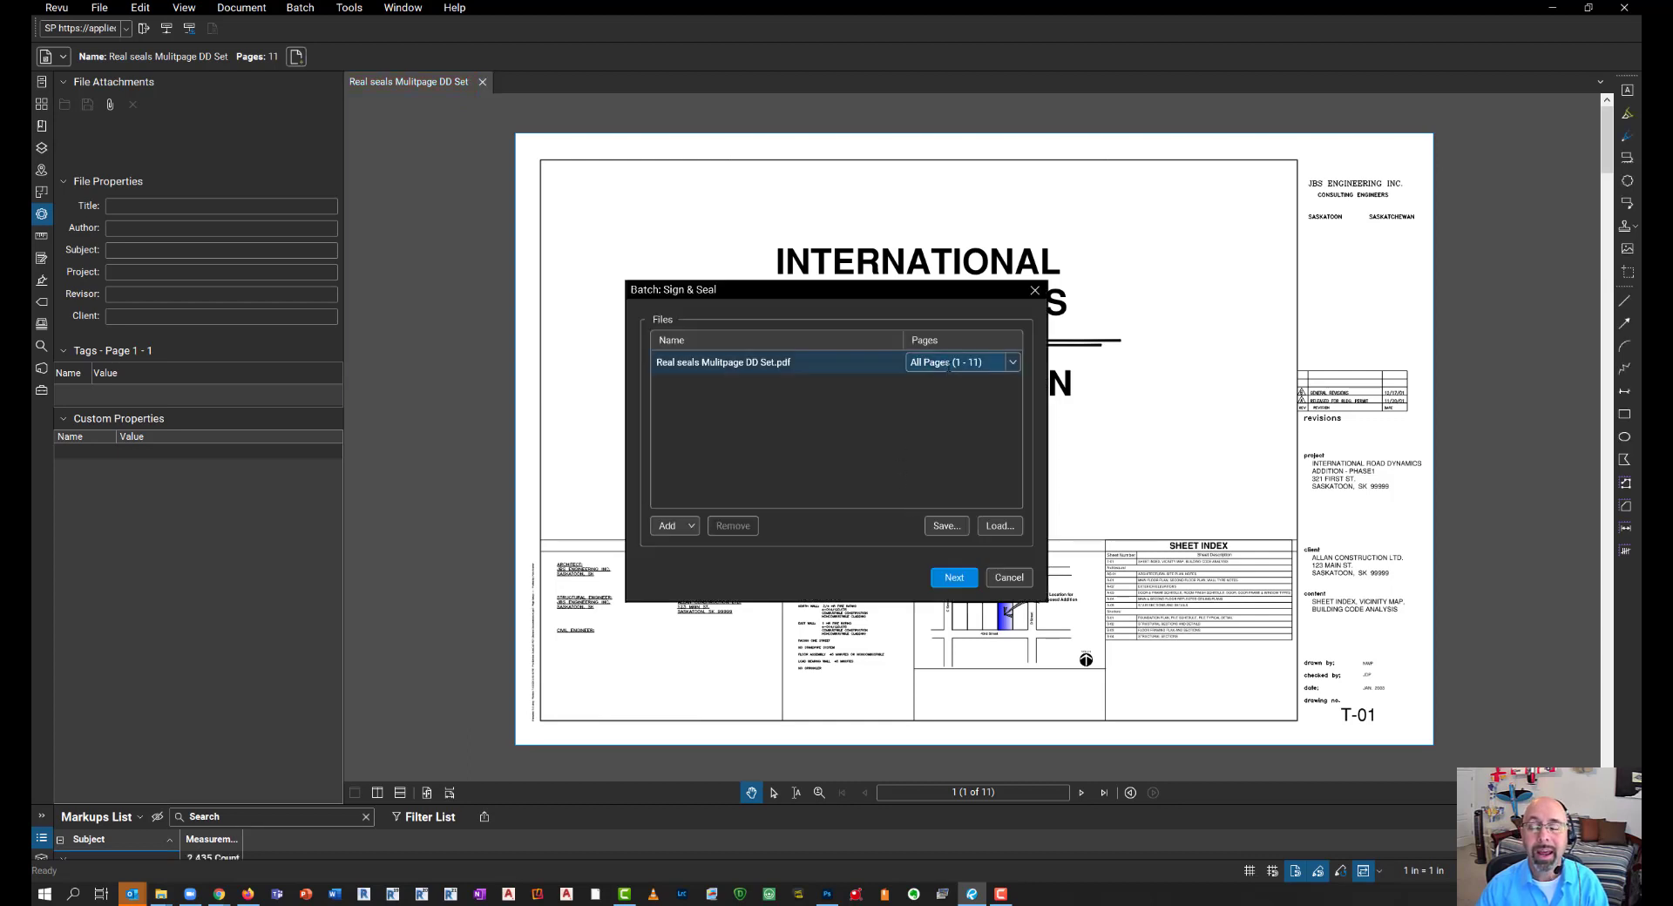
# Step: Target the drawing set's pages 1-6 with a Custom Range and continue to seal settings
pyautogui.click(948, 365)
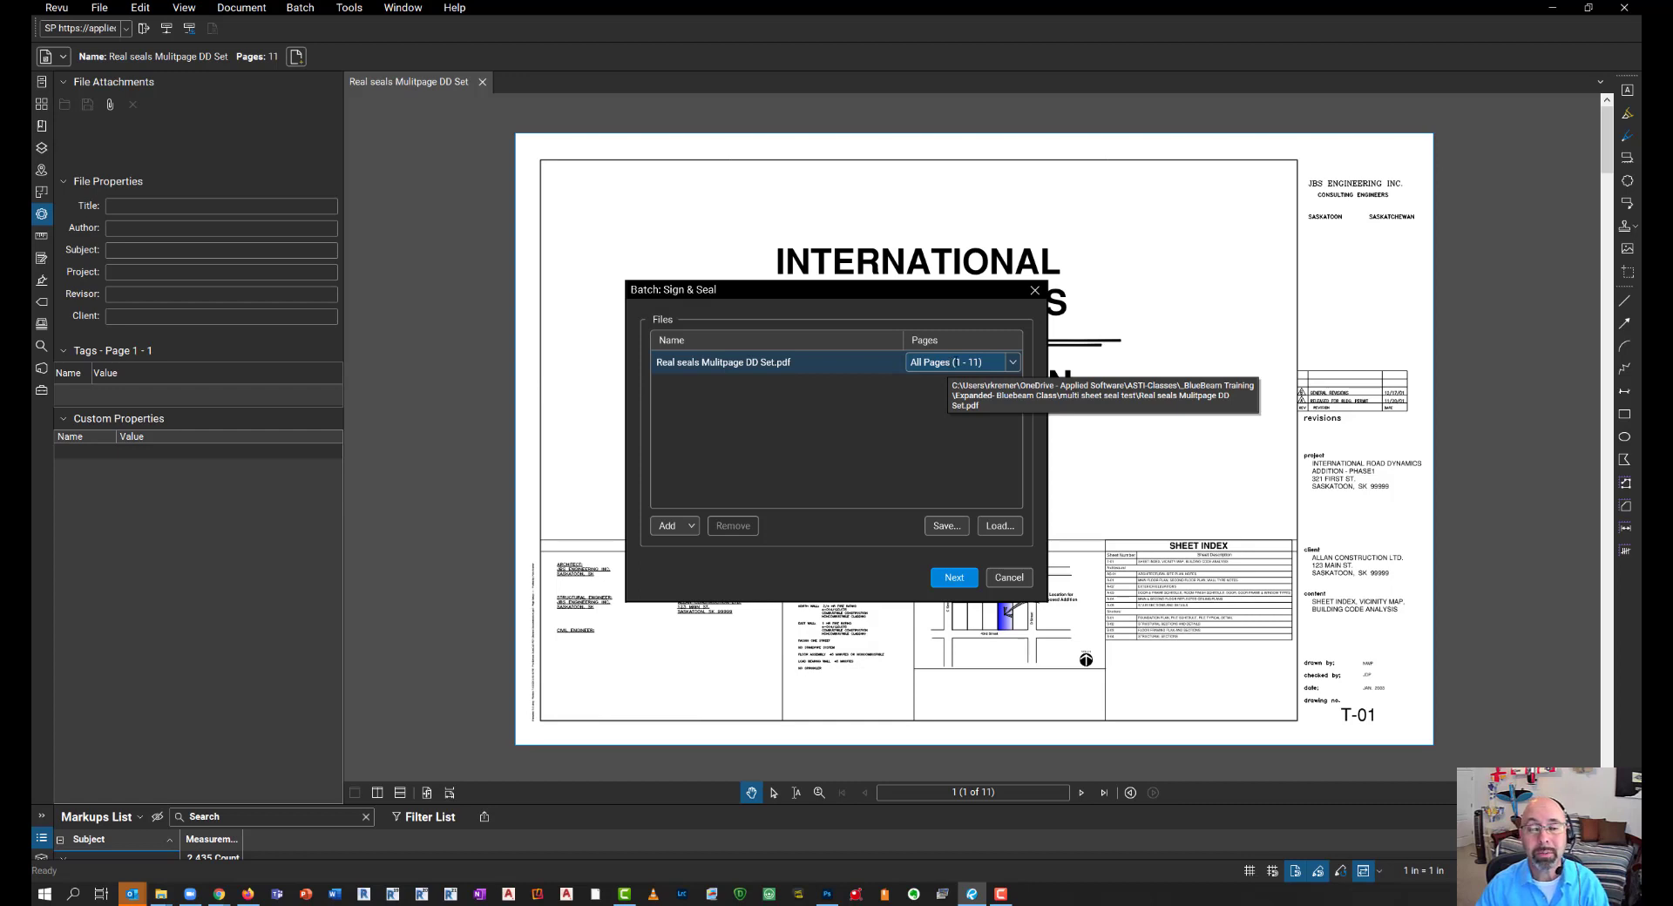
pyautogui.click(1013, 362)
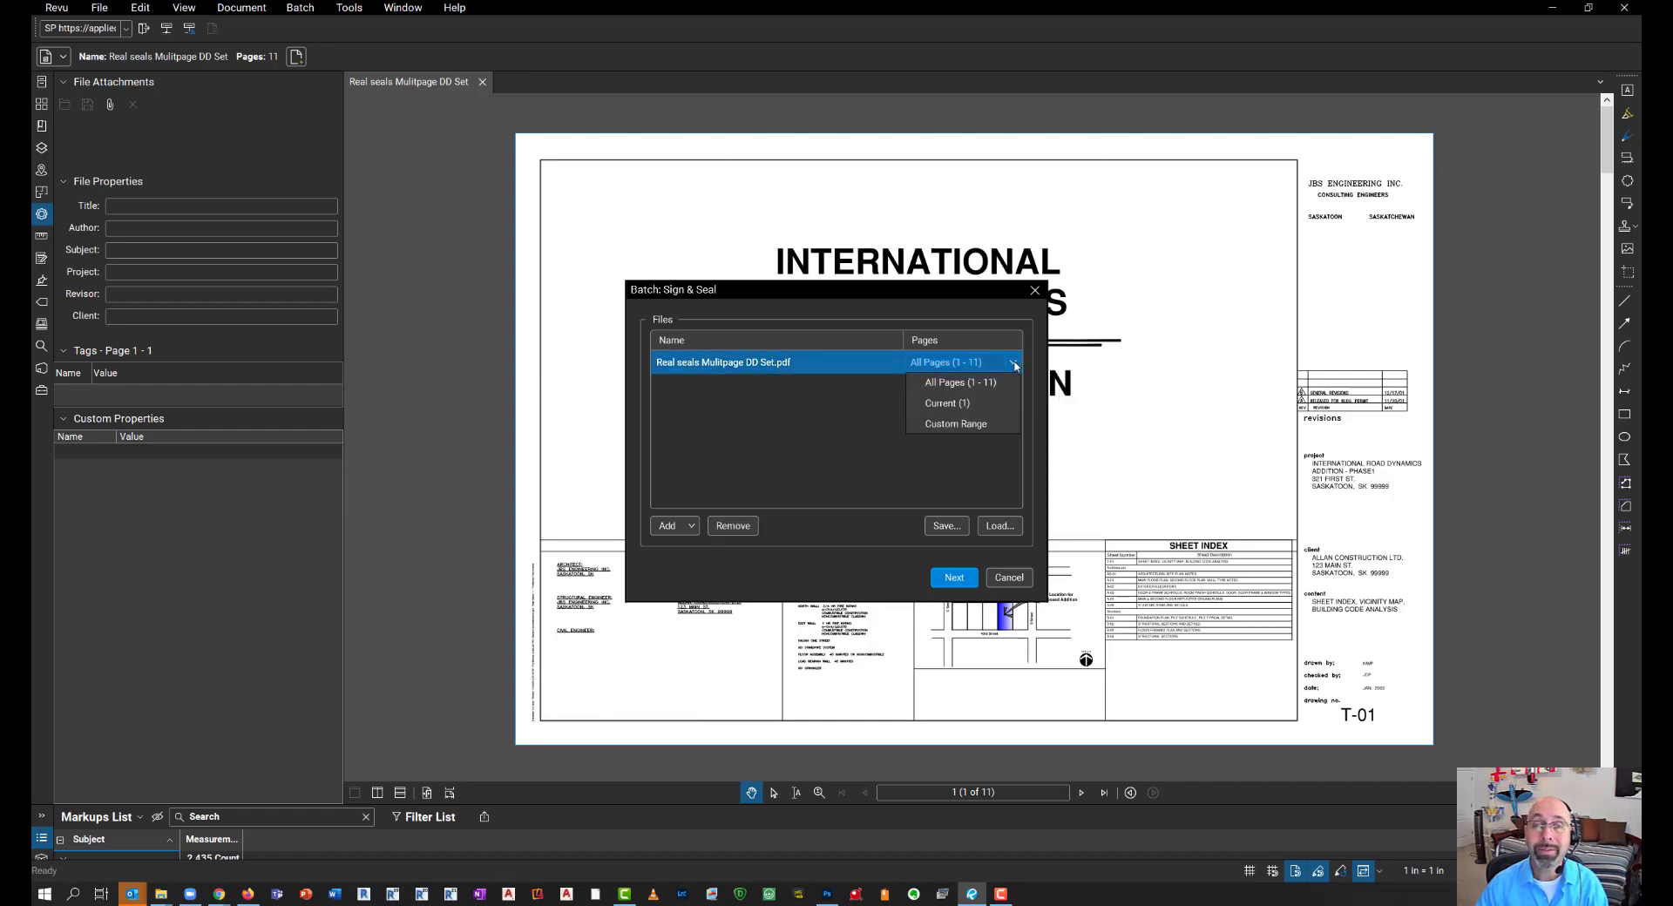
pyautogui.click(995, 427)
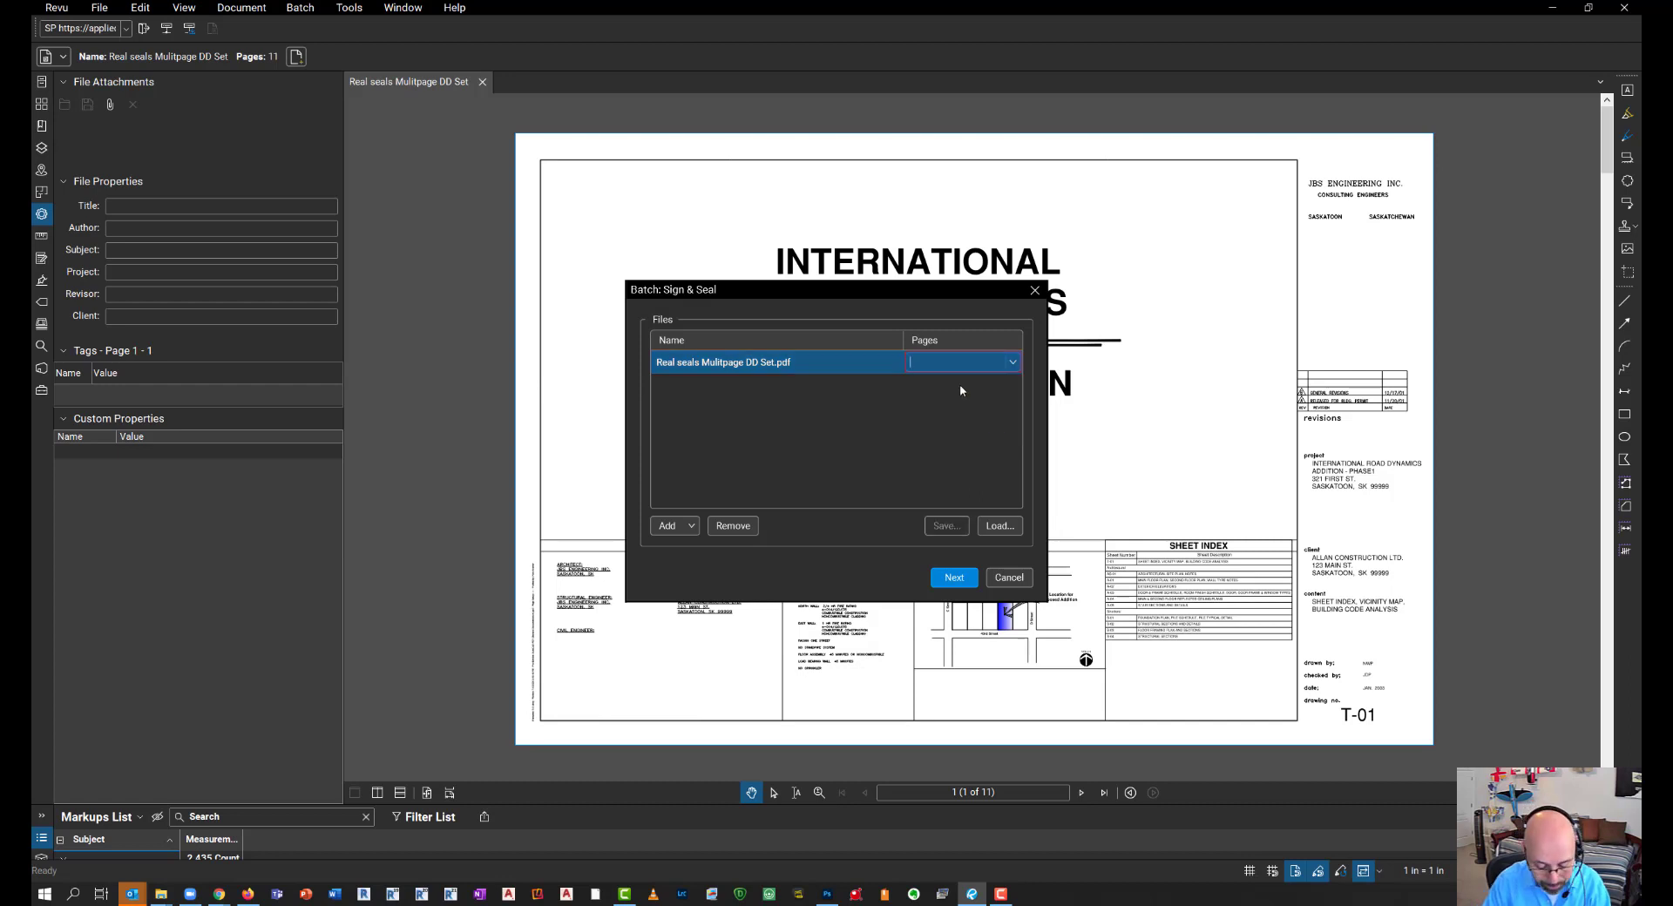
pyautogui.write('1-6')
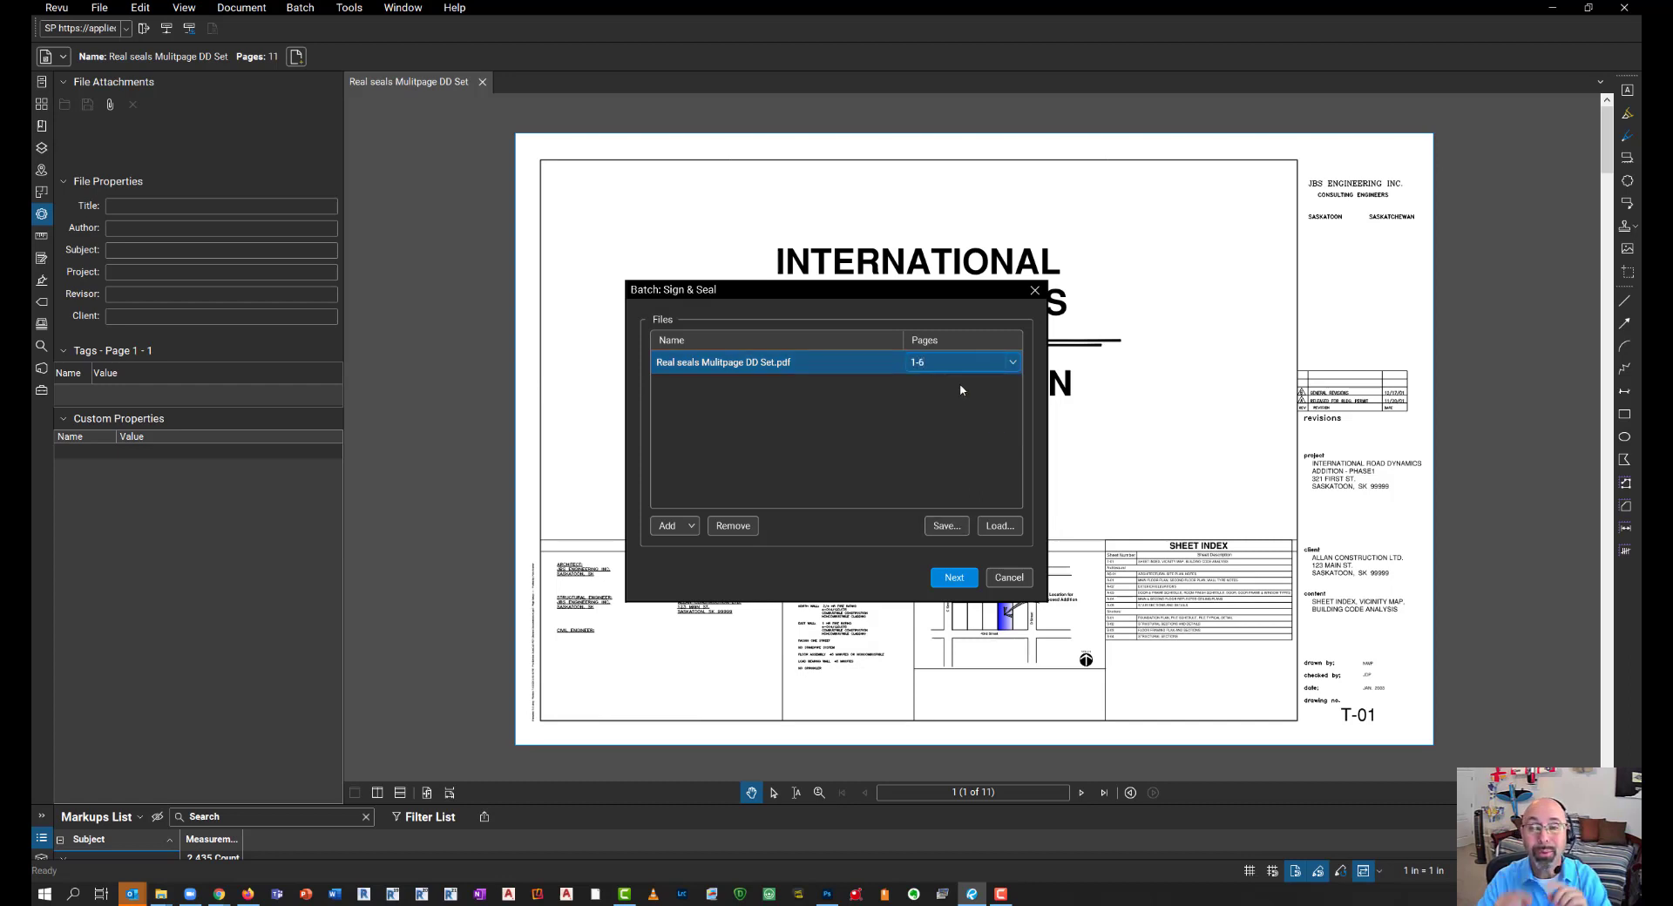
pyautogui.click(955, 578)
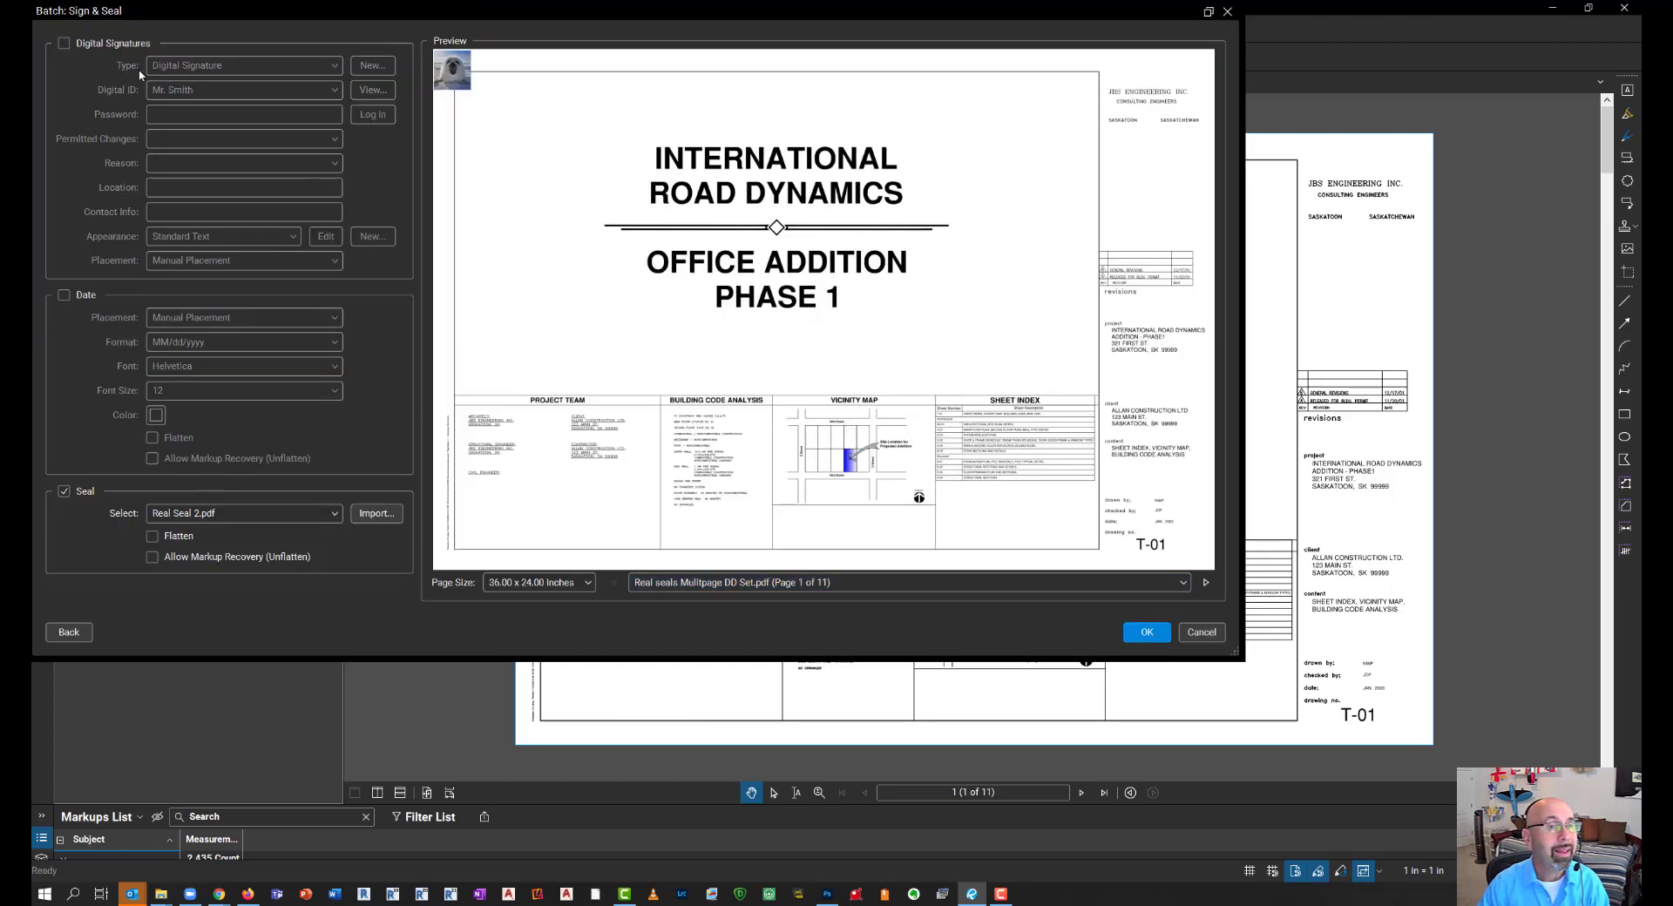
# Step: Choose Real Seal 1.pdf, position it under the JBS Engineering heading, and stamp pages 1–6
pyautogui.click(73, 52)
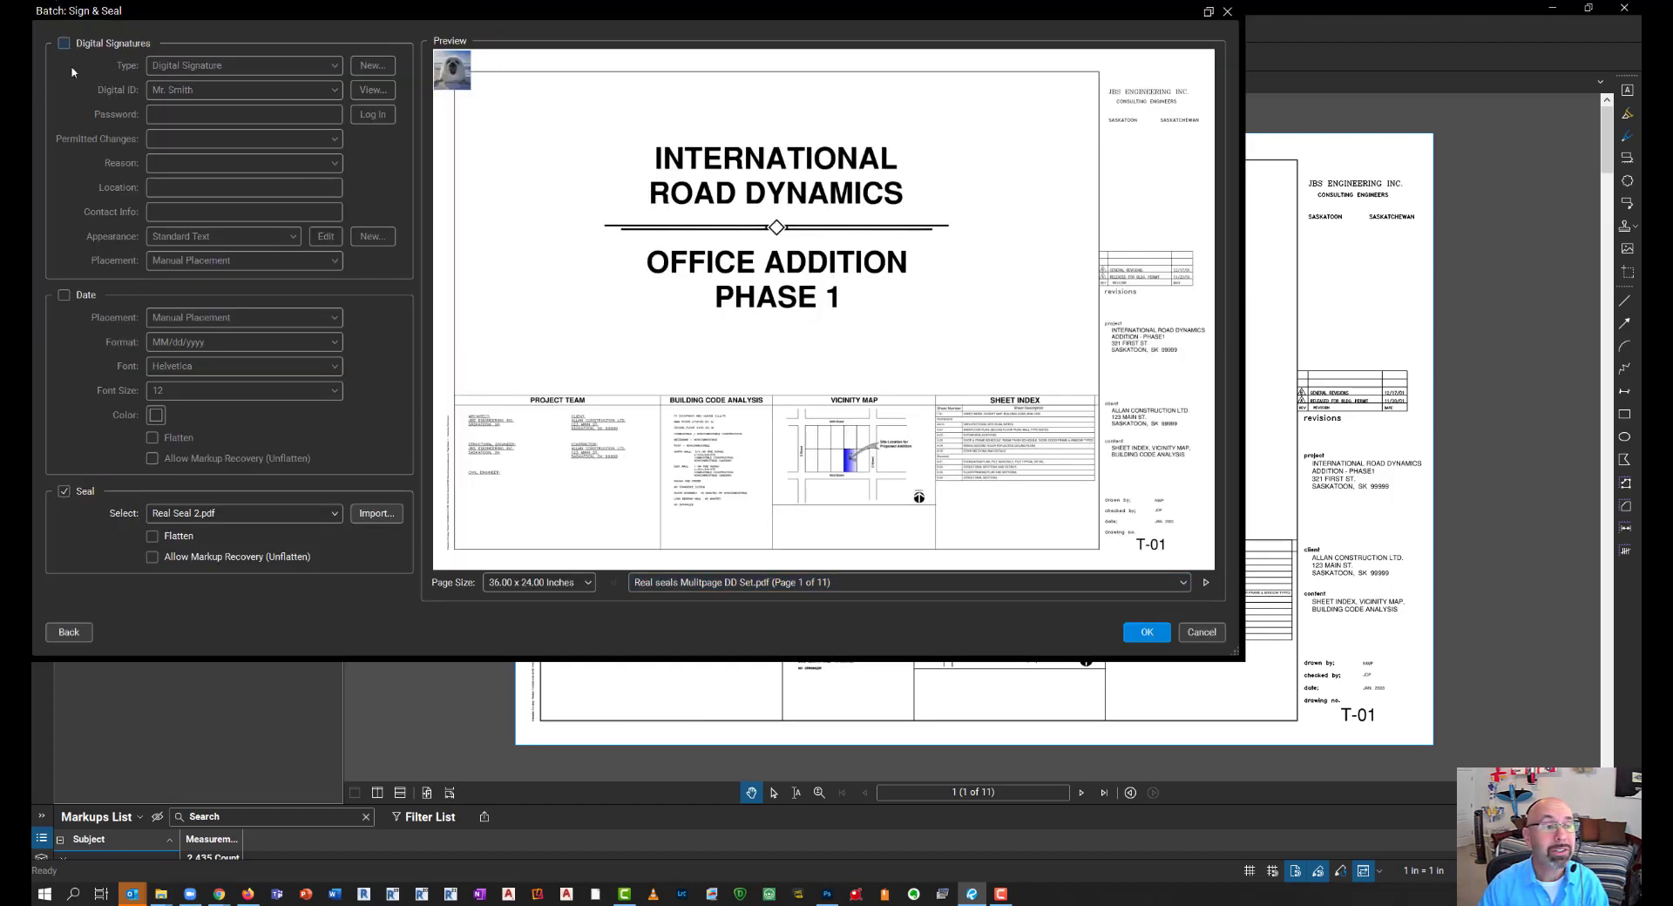
pyautogui.click(78, 297)
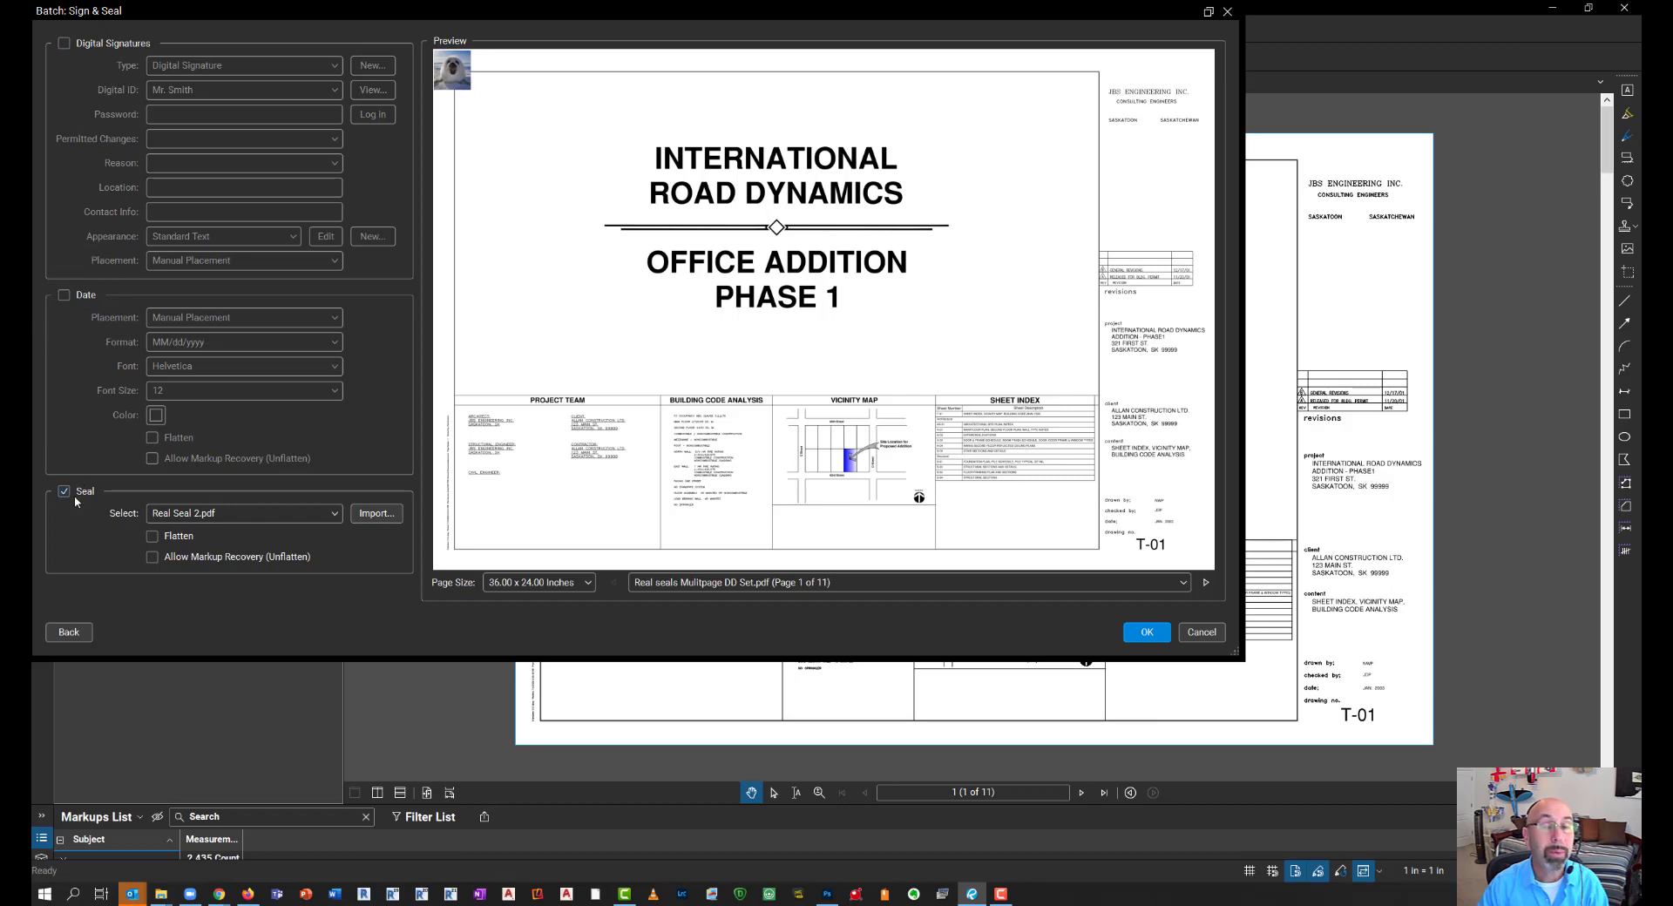
pyautogui.click(75, 501)
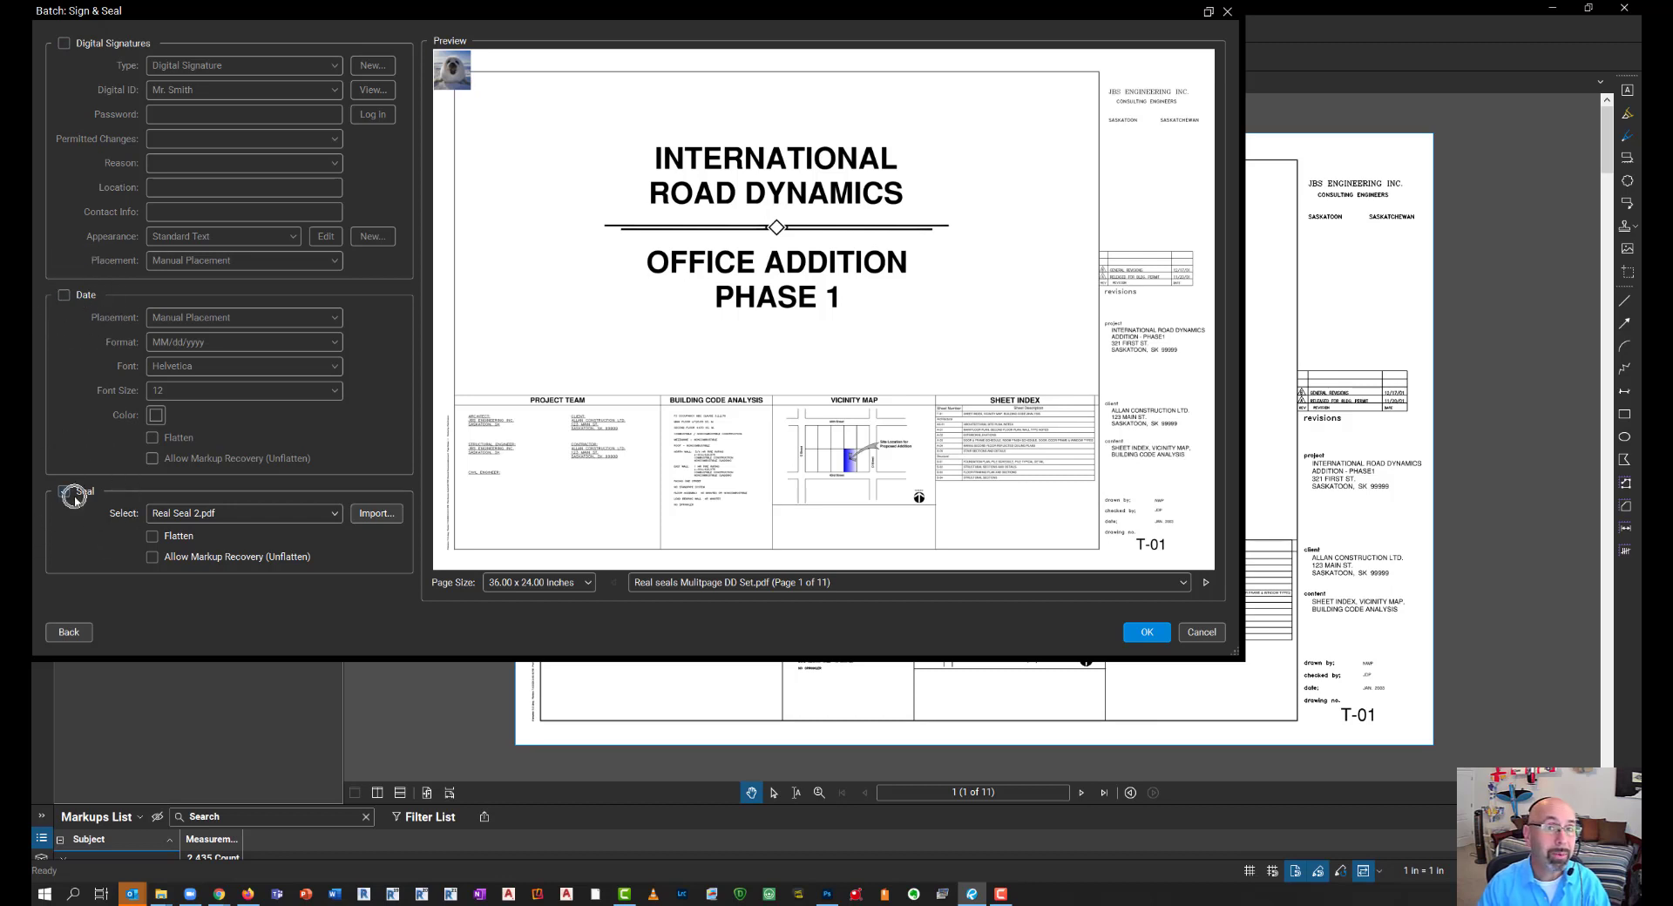
pyautogui.click(219, 516)
pyautogui.click(227, 629)
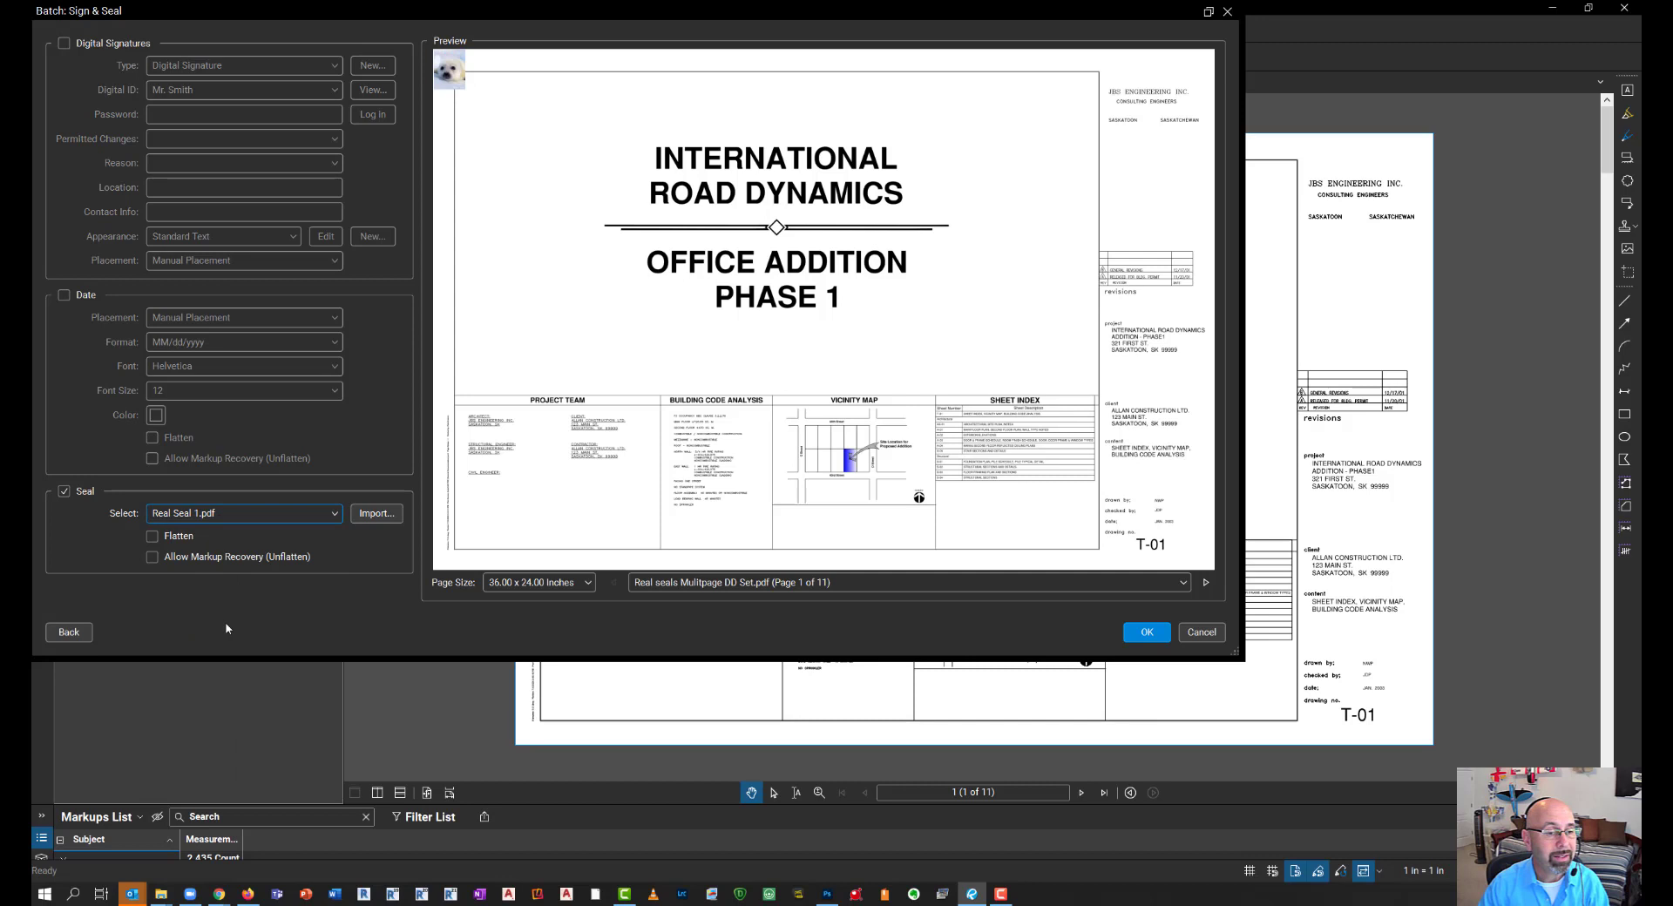
pyautogui.click(237, 515)
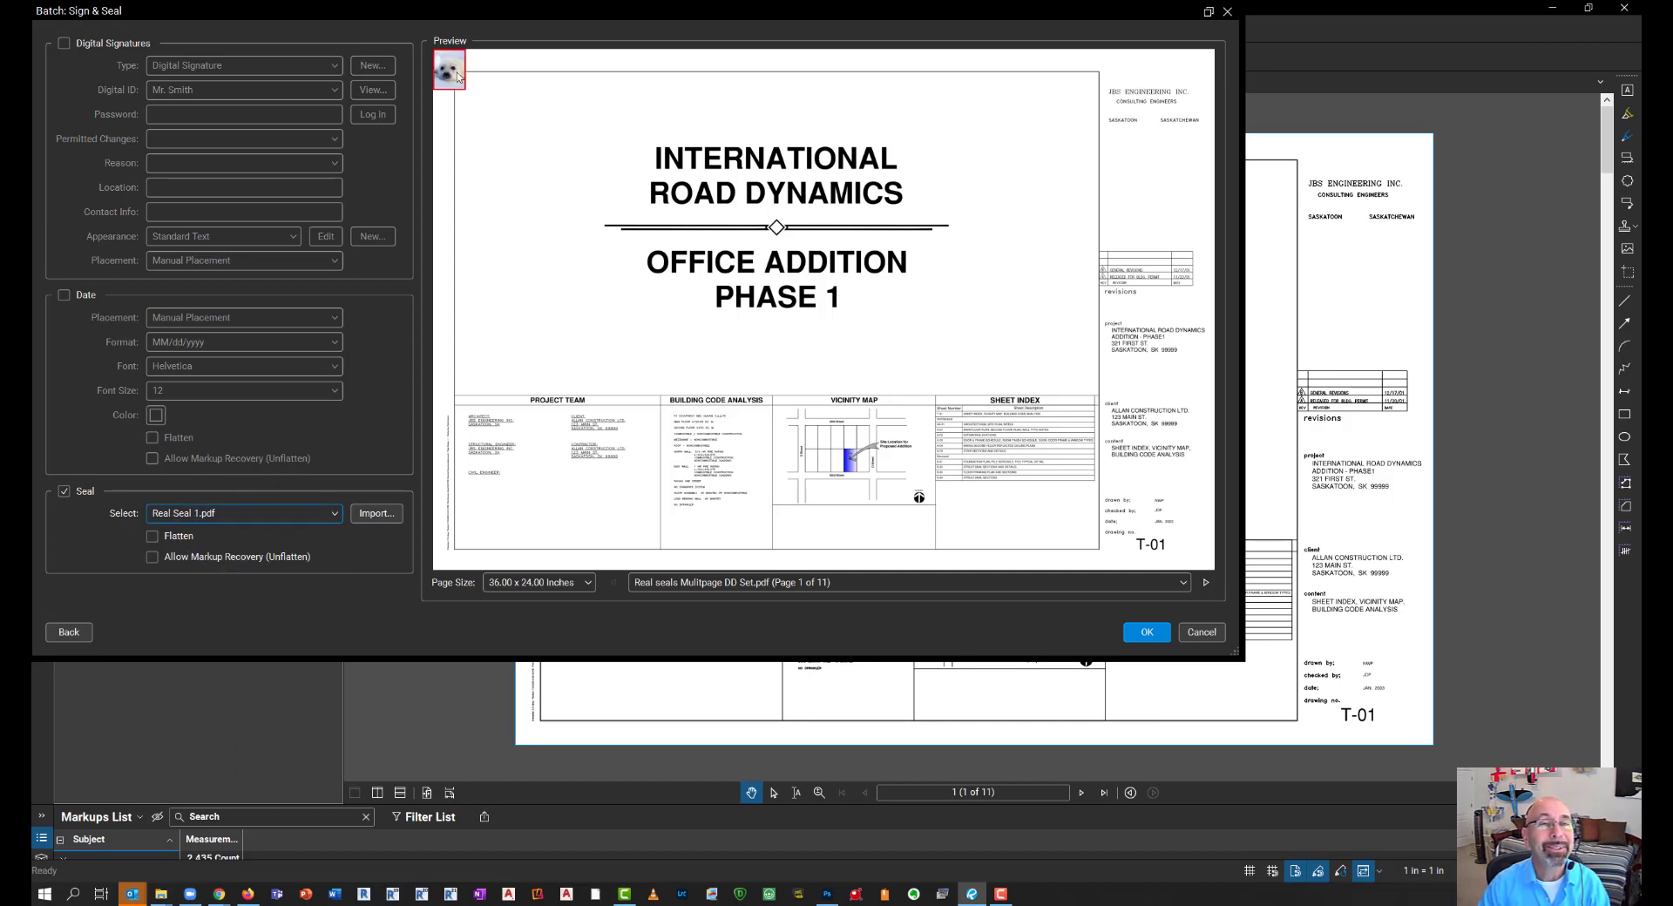
pyautogui.moveTo(451, 72); pyautogui.dragTo(1133, 157)
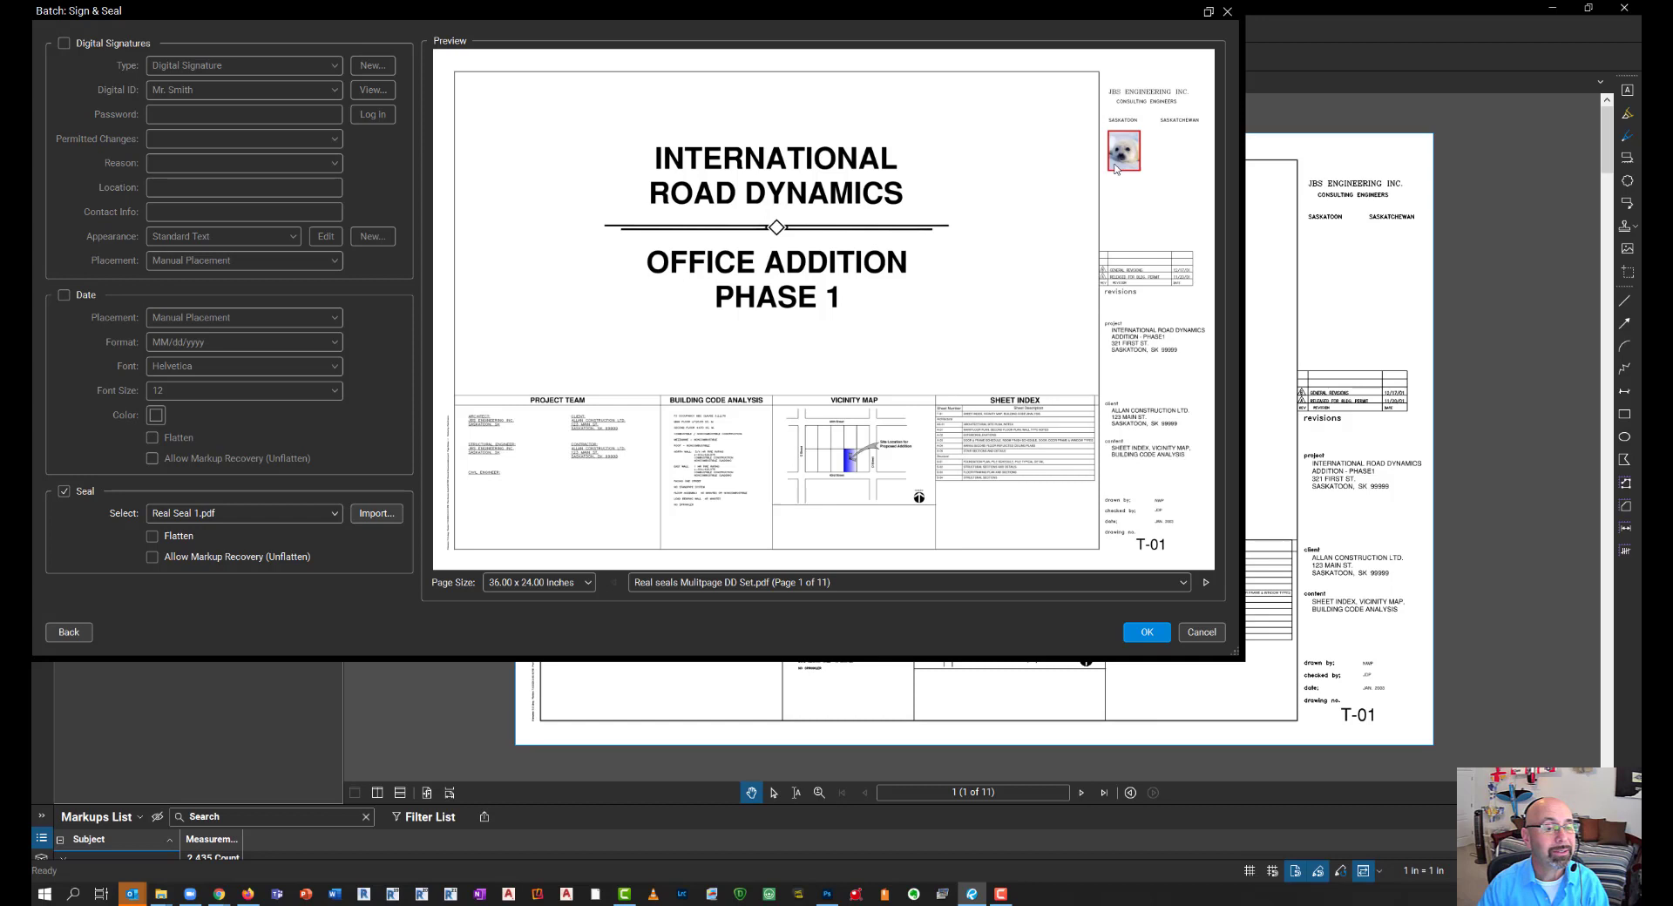
pyautogui.click(1149, 634)
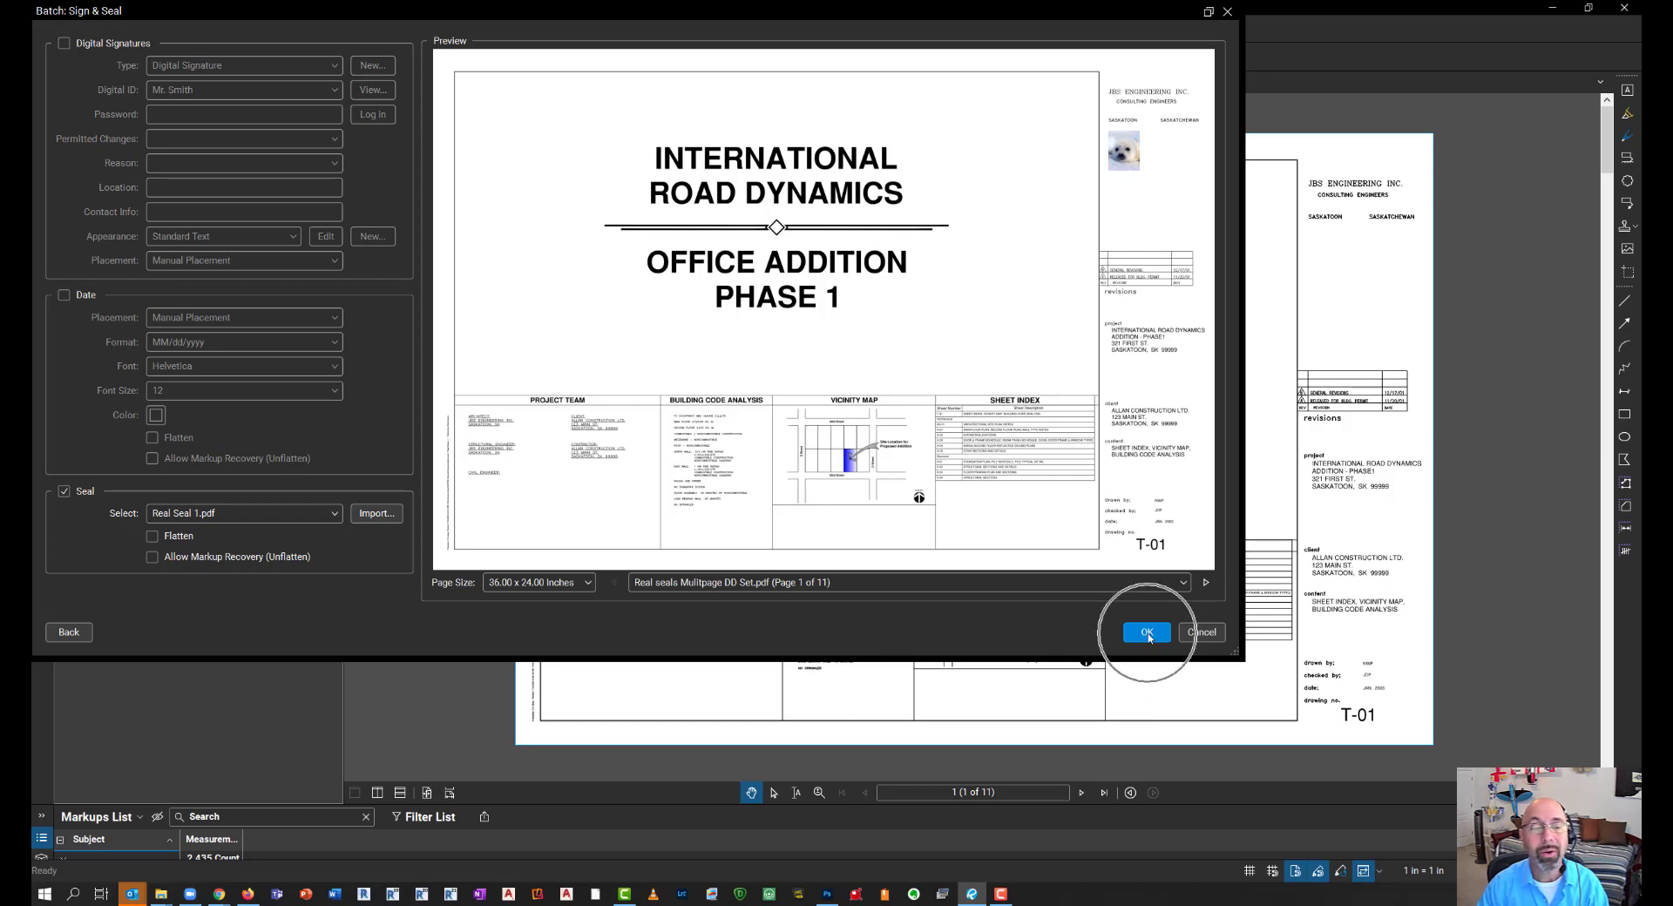
pyautogui.click(1149, 635)
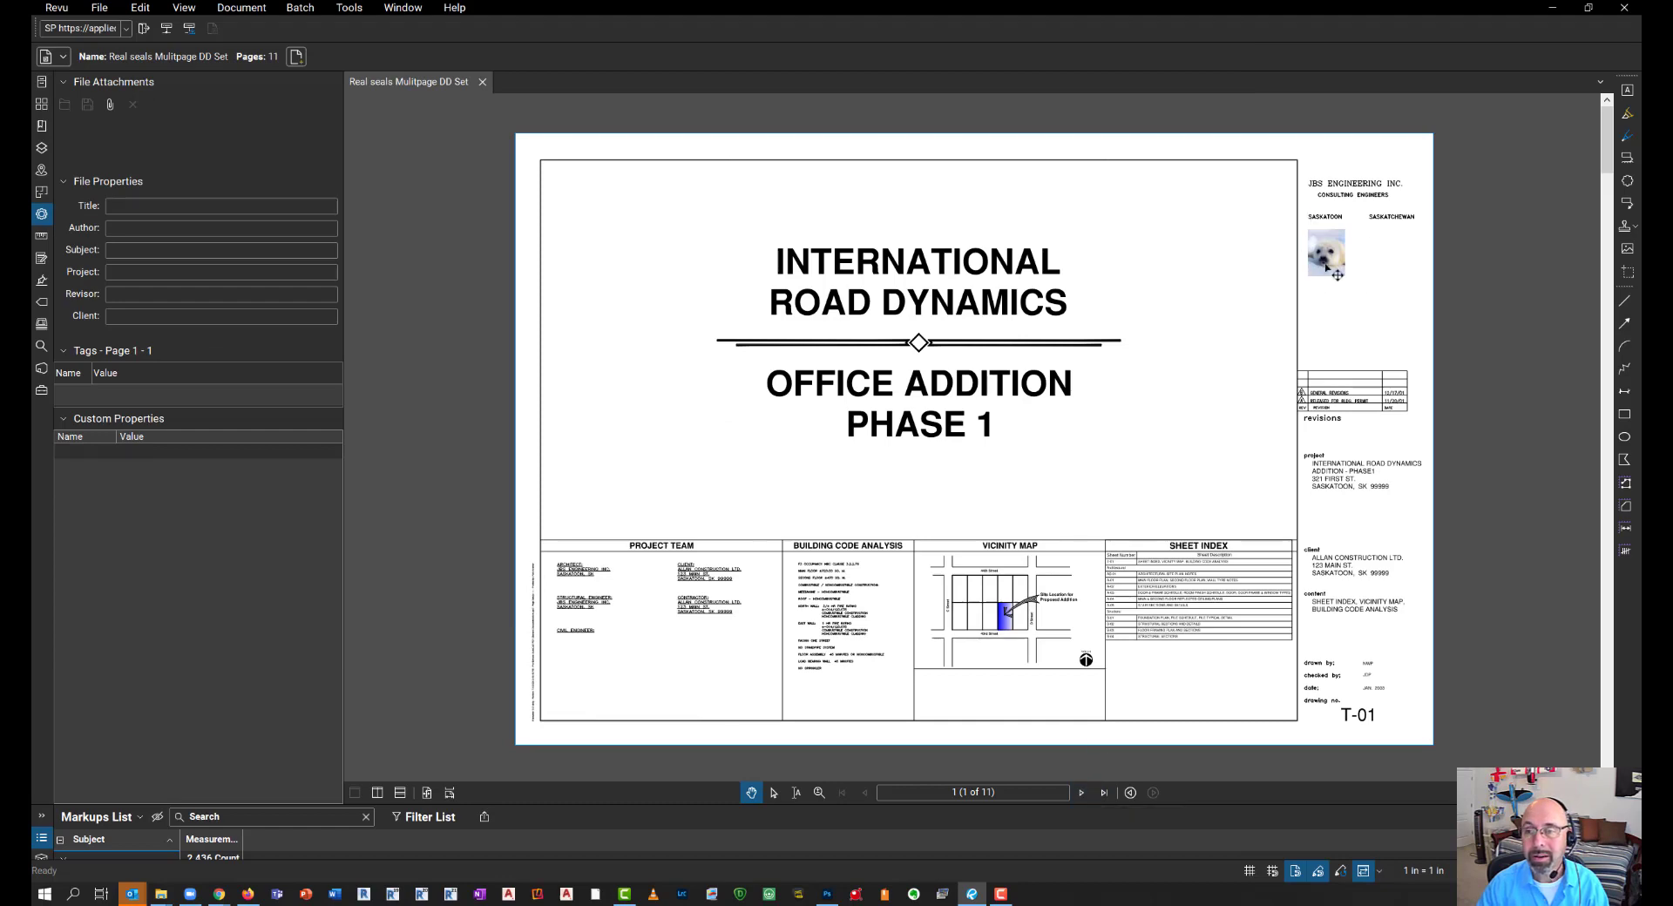
# Step: Step through sealed sheets up to AS-01 on page 7, which has no seal
pyautogui.click(1081, 793)
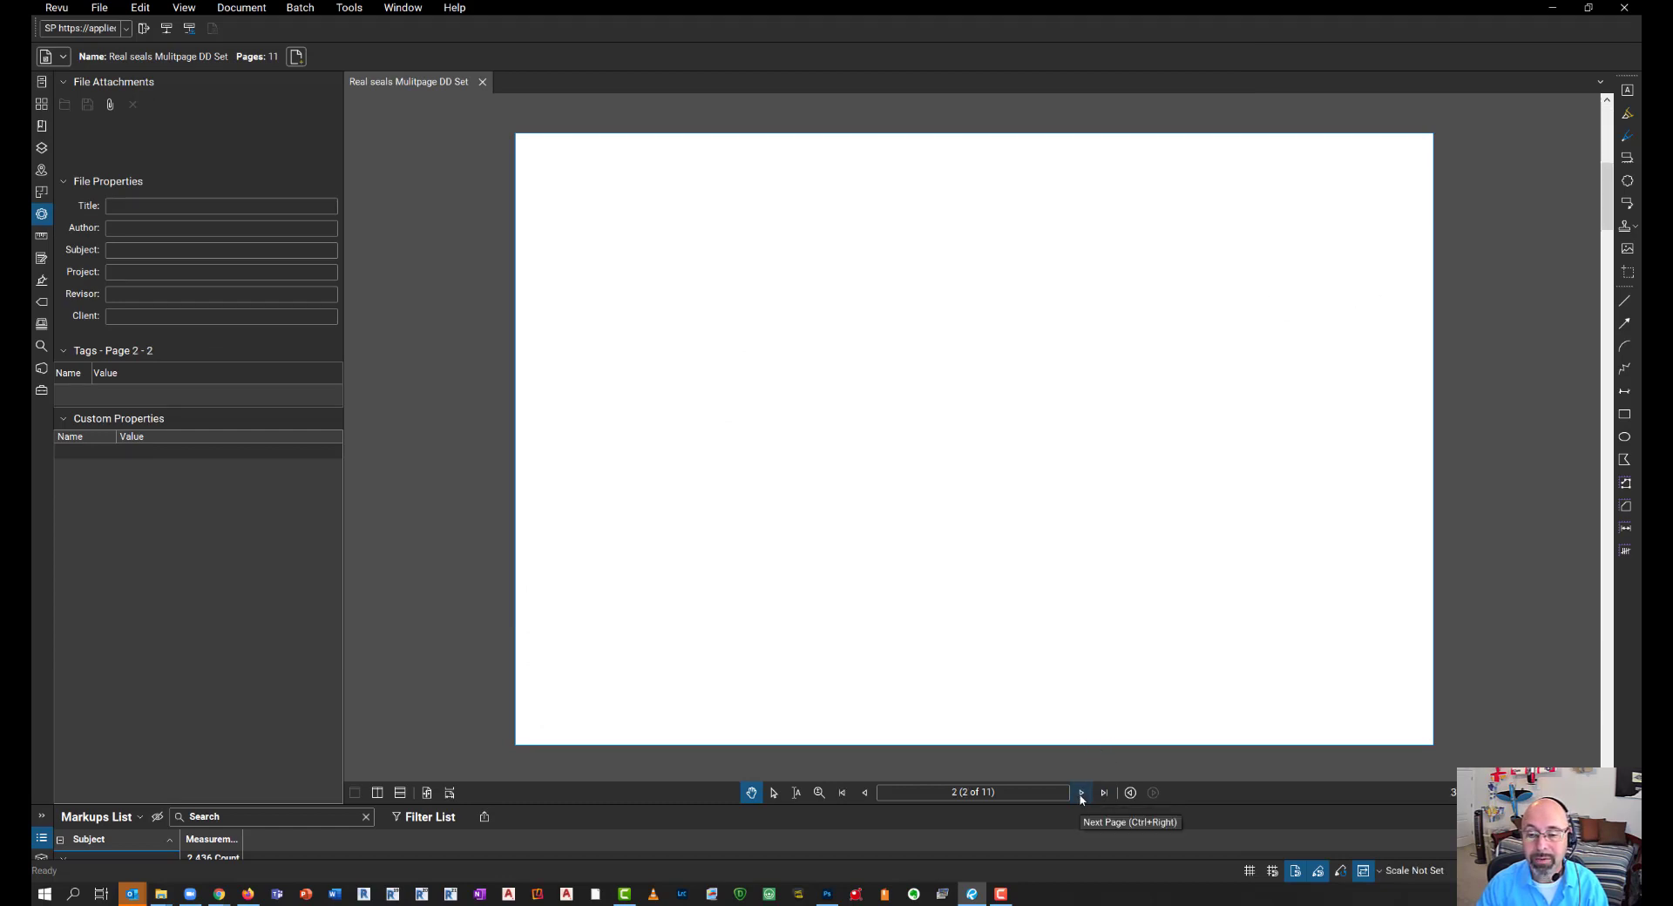
pyautogui.click(1082, 793)
pyautogui.click(1082, 793)
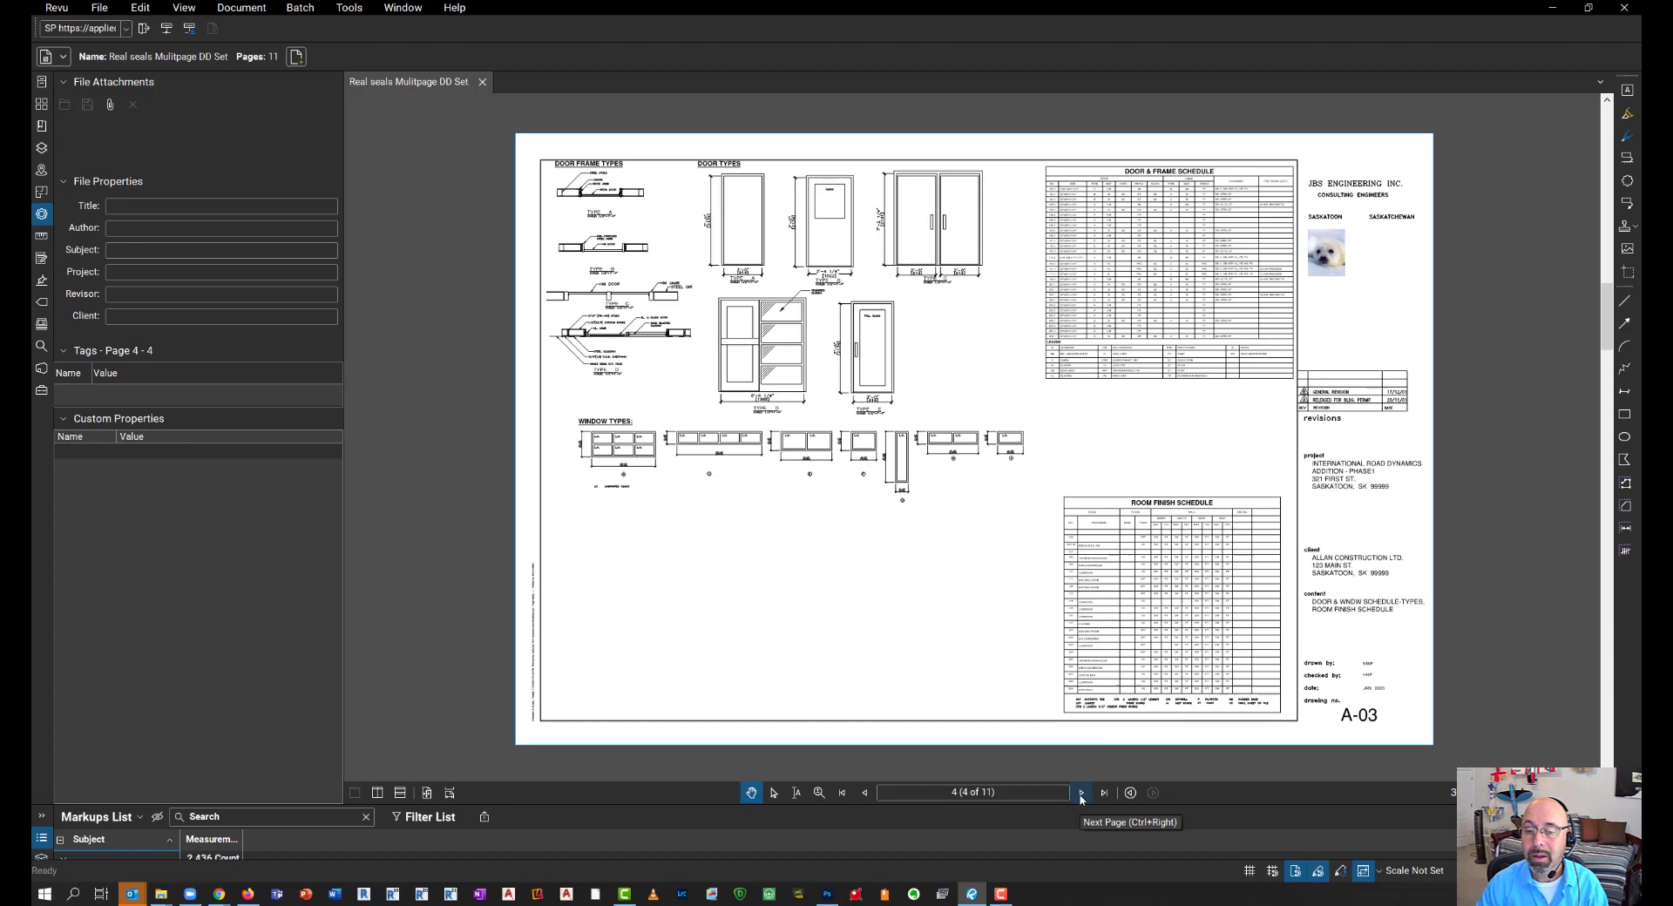
pyautogui.click(1081, 793)
pyautogui.click(1082, 794)
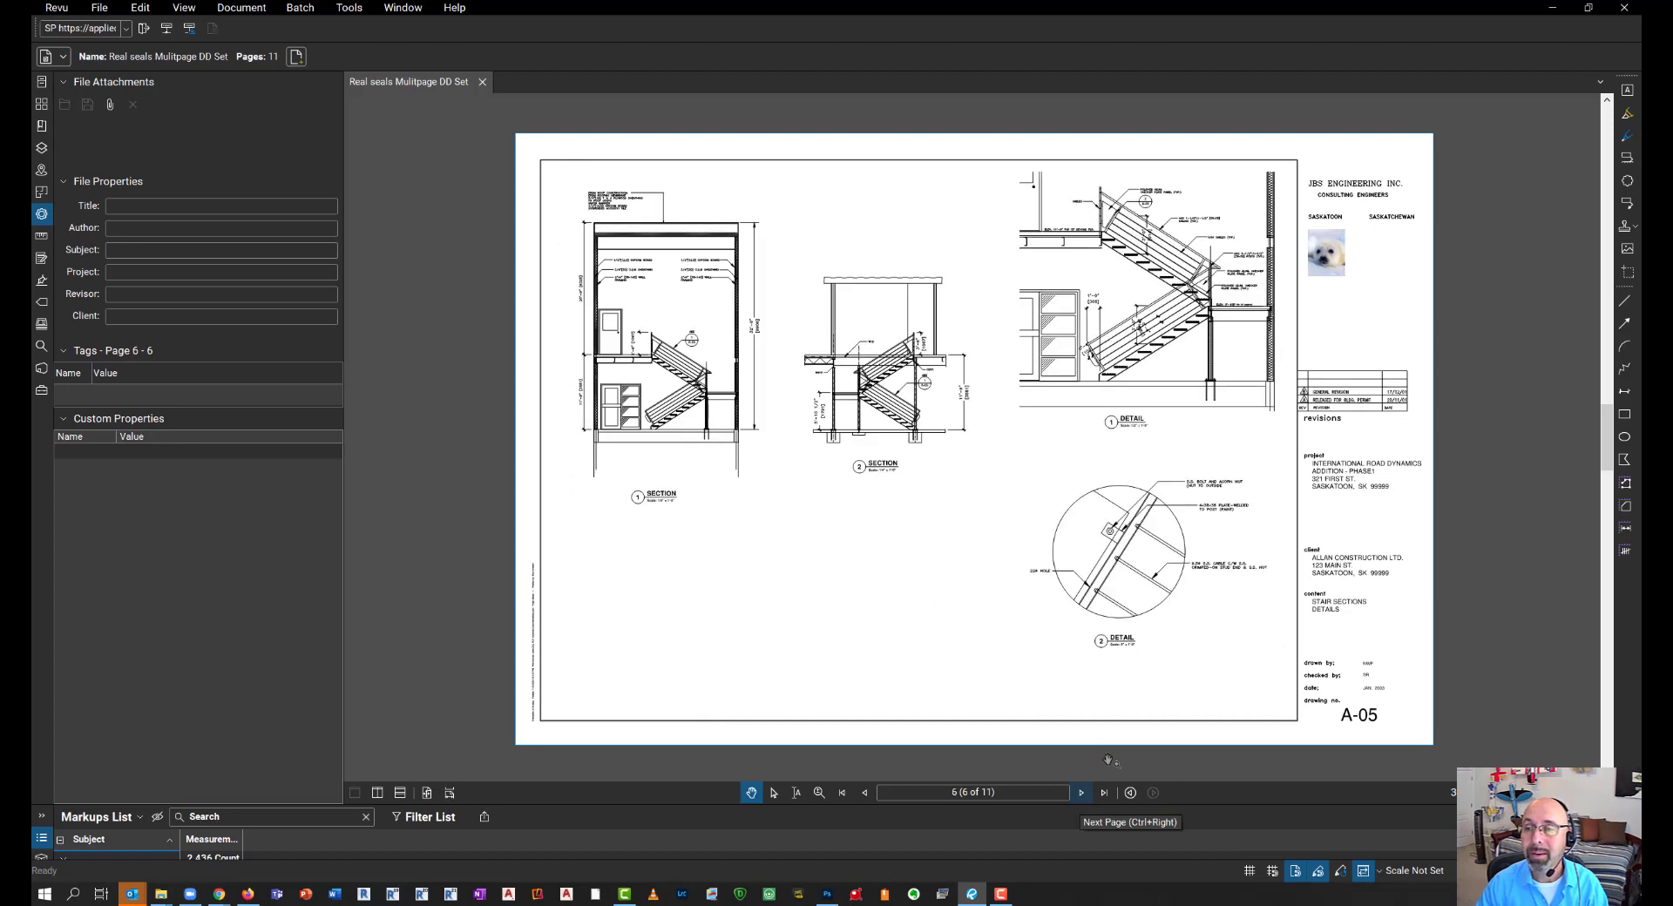
pyautogui.click(1082, 793)
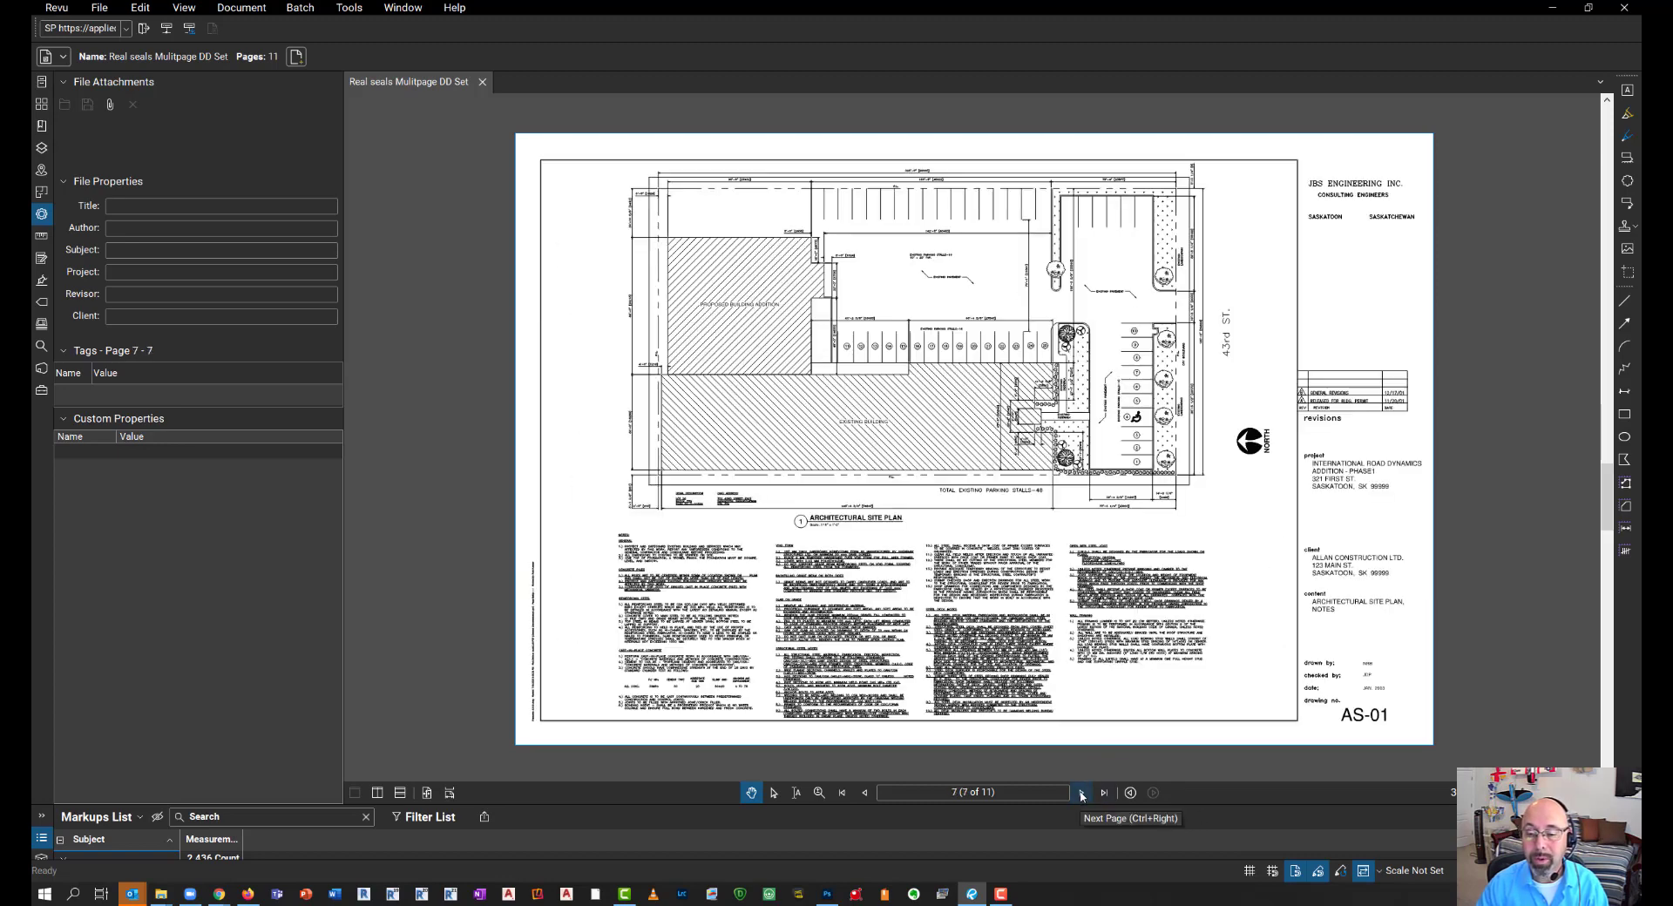
pyautogui.click(1399, 243)
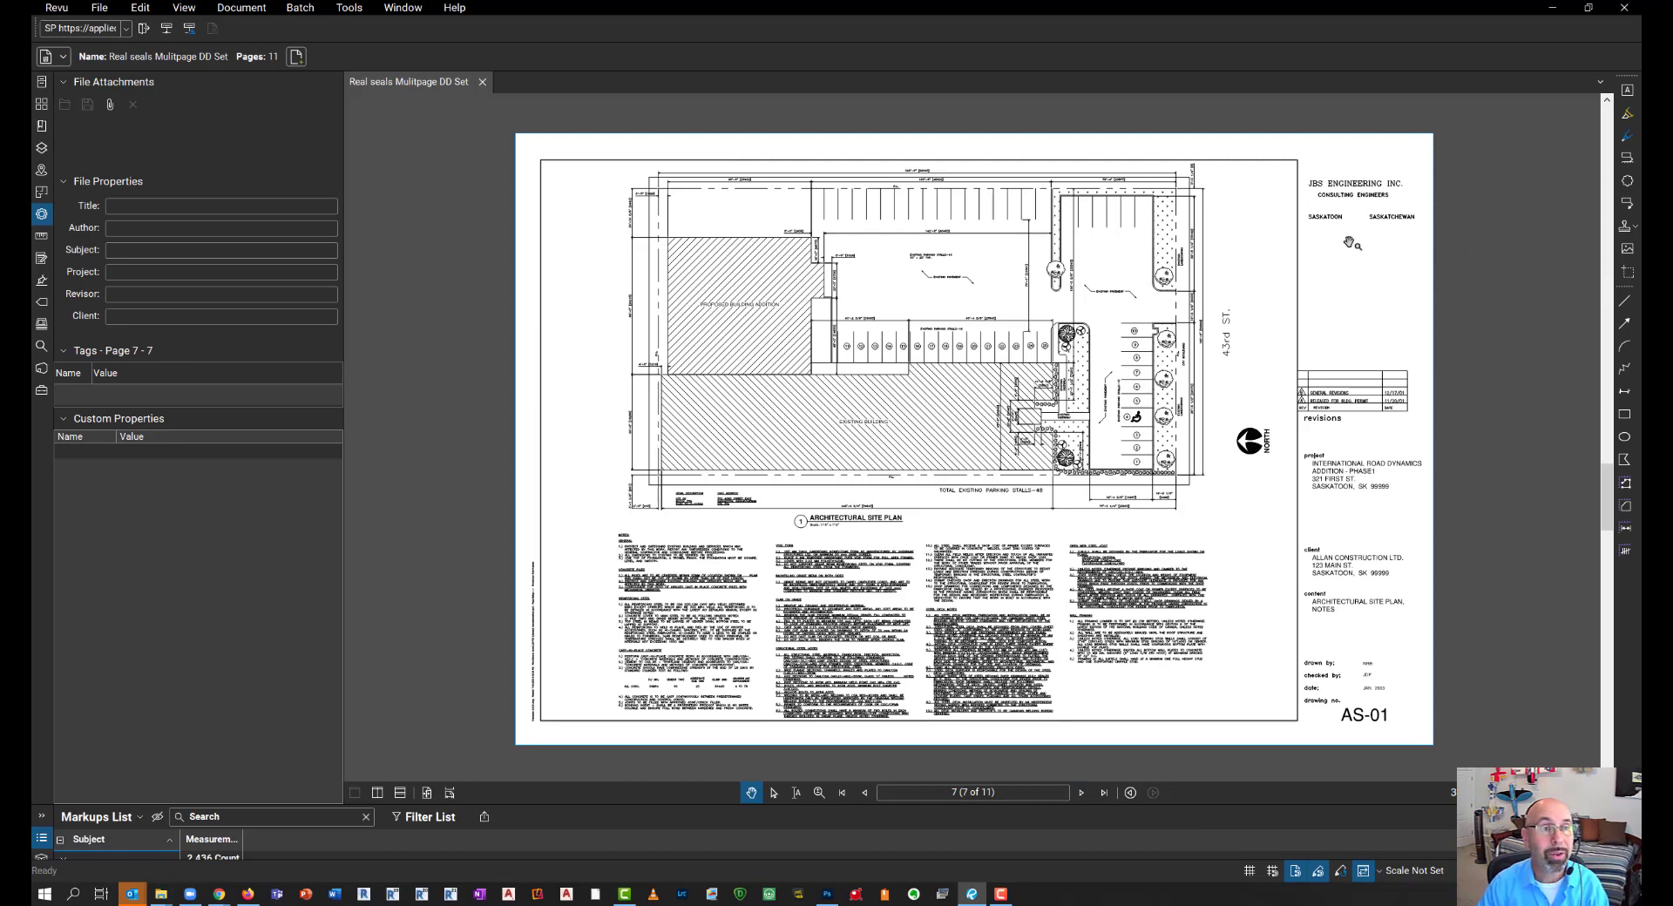
pyautogui.click(300, 8)
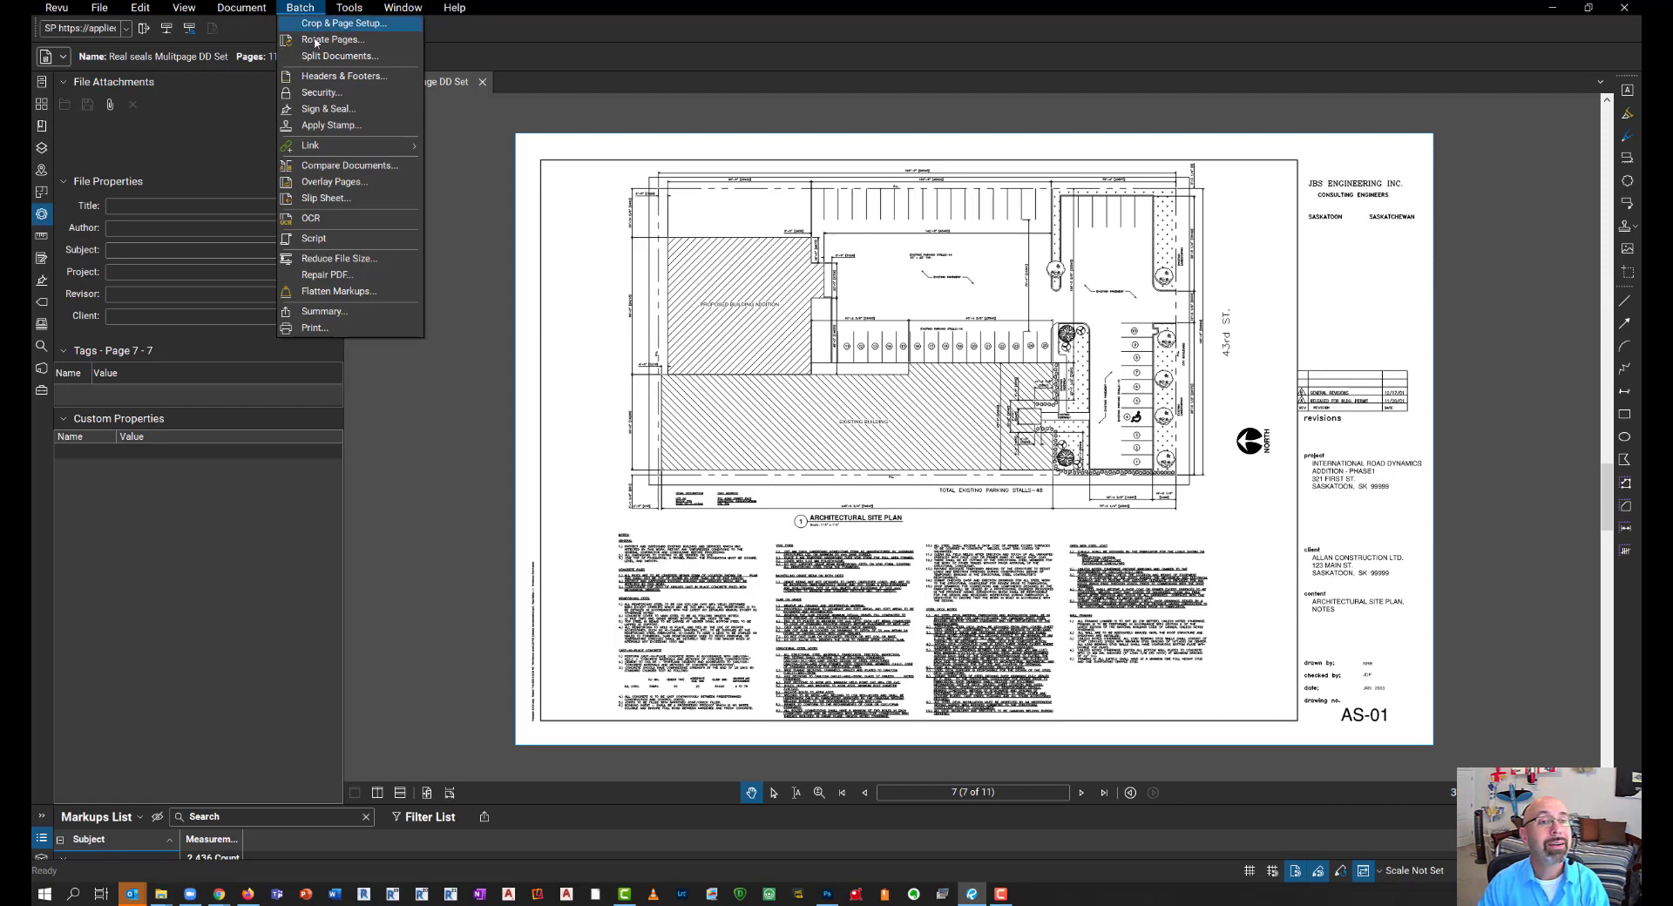
# Step: Start a new Batch Sign & Seal on pages 7-11 and continue to its seal settings
pyautogui.click(327, 109)
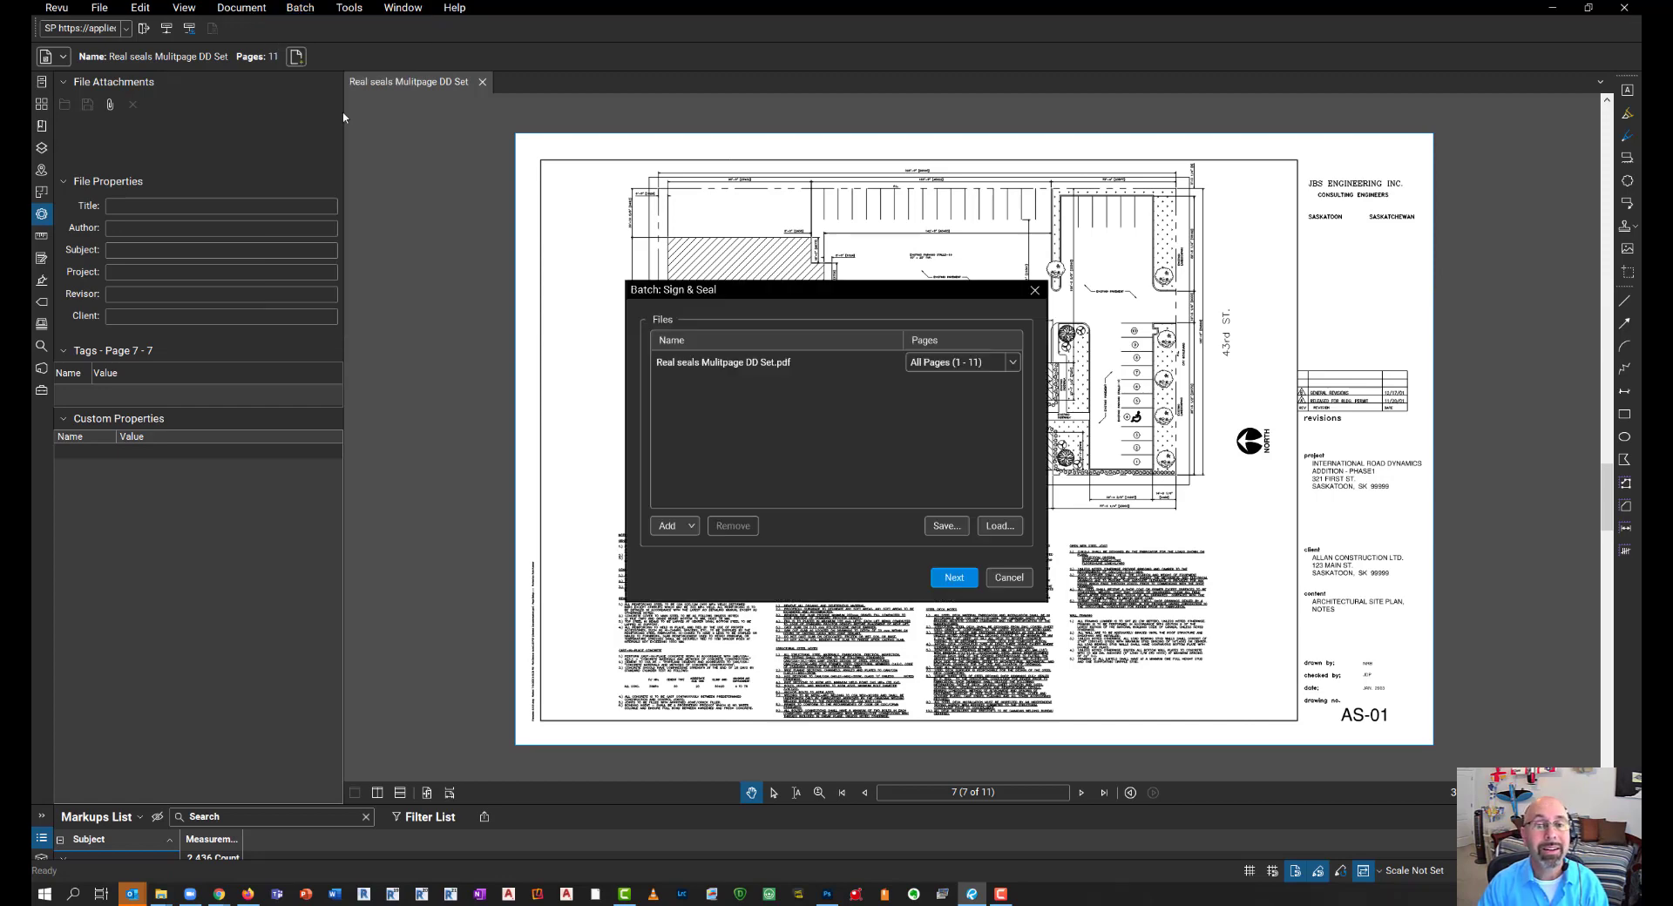
pyautogui.click(1012, 362)
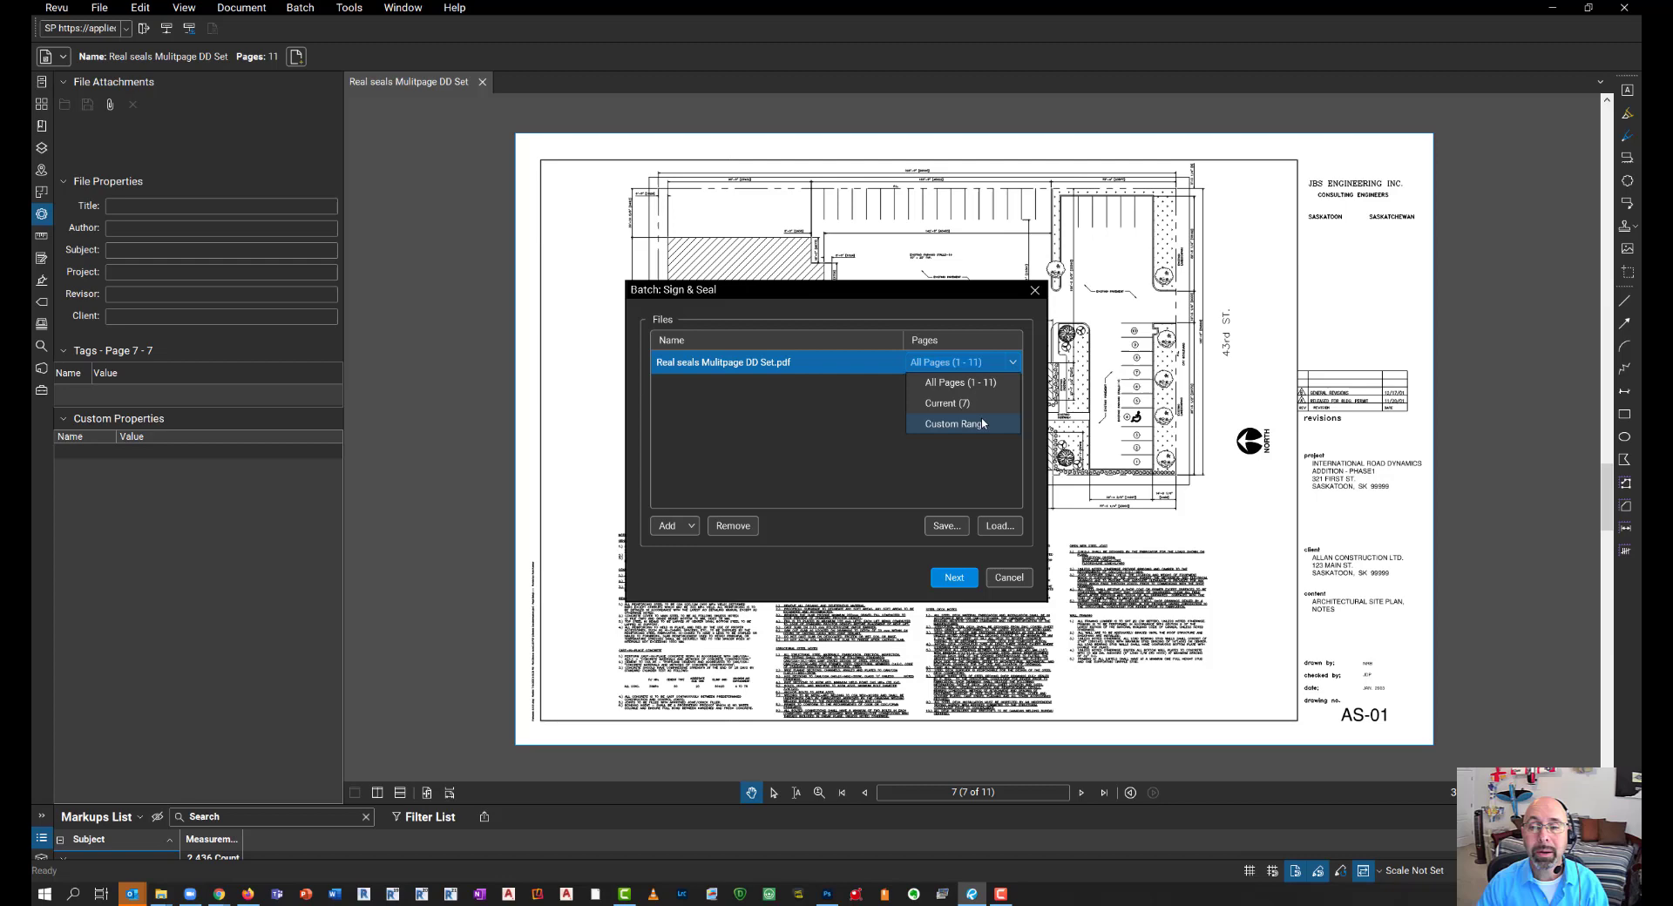
pyautogui.click(981, 423)
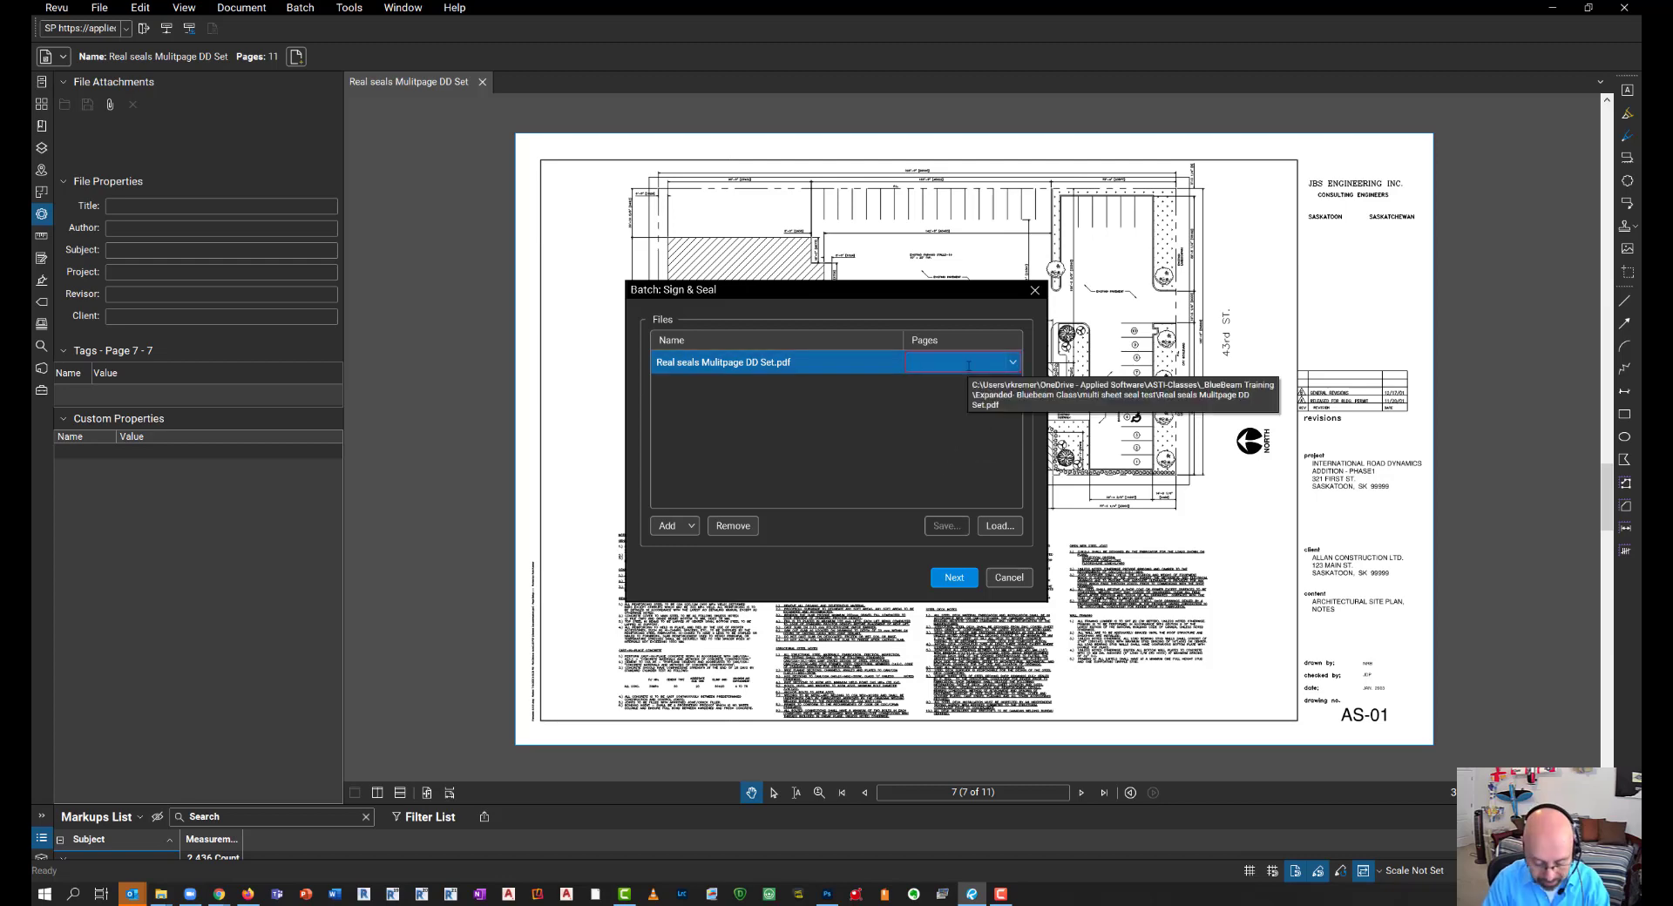
pyautogui.write('1-11')
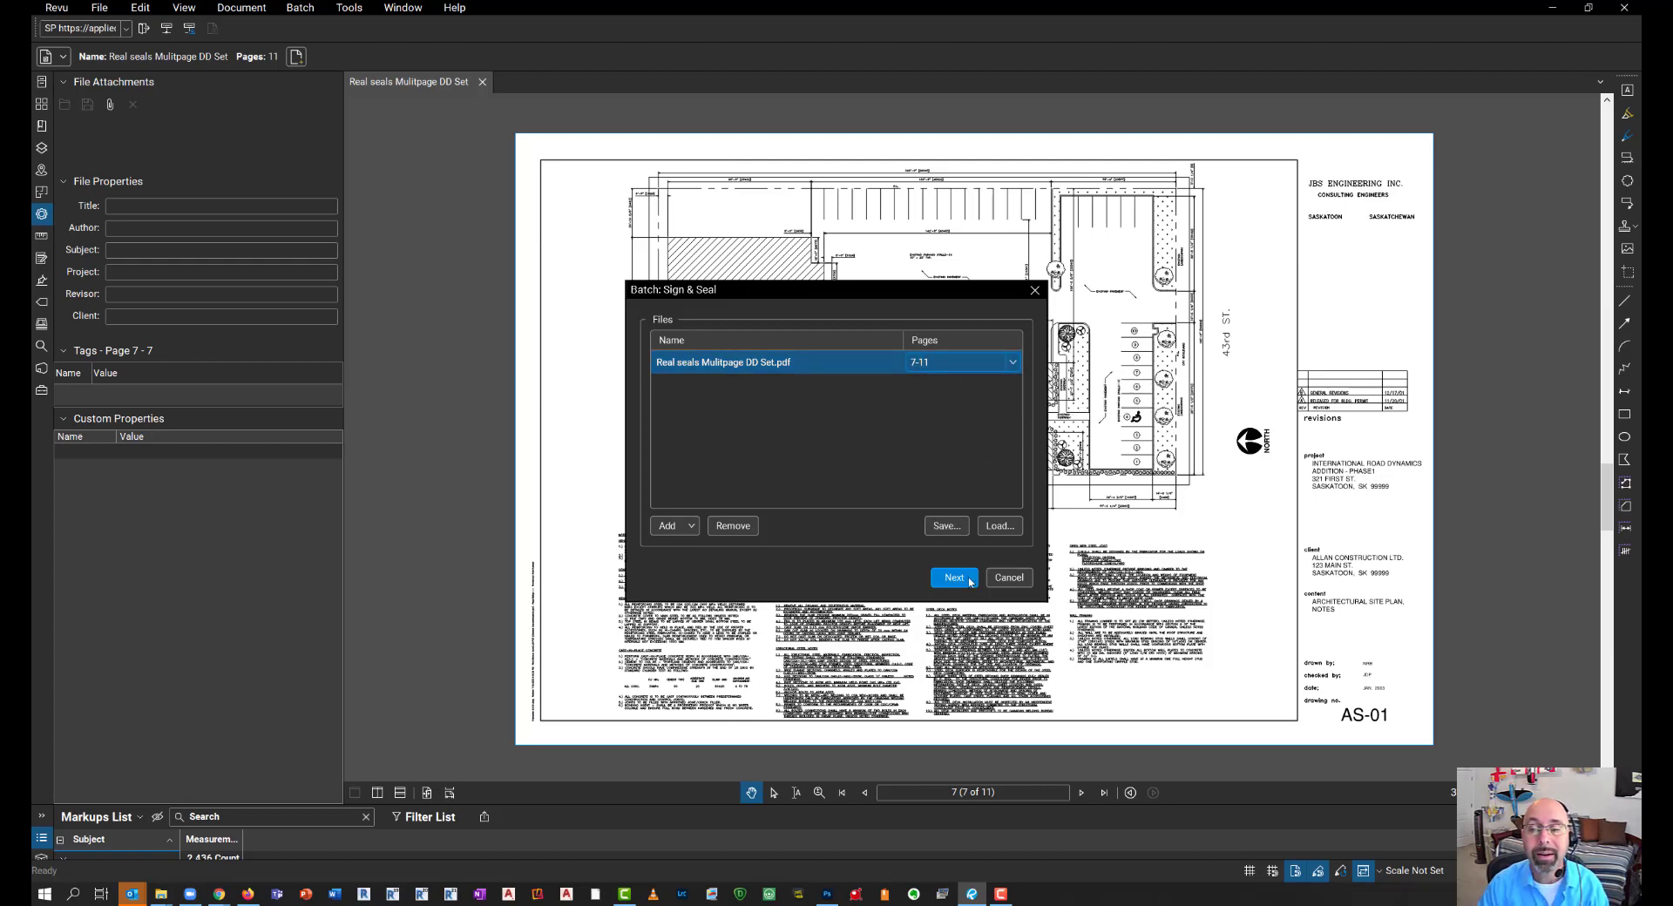
pyautogui.click(955, 577)
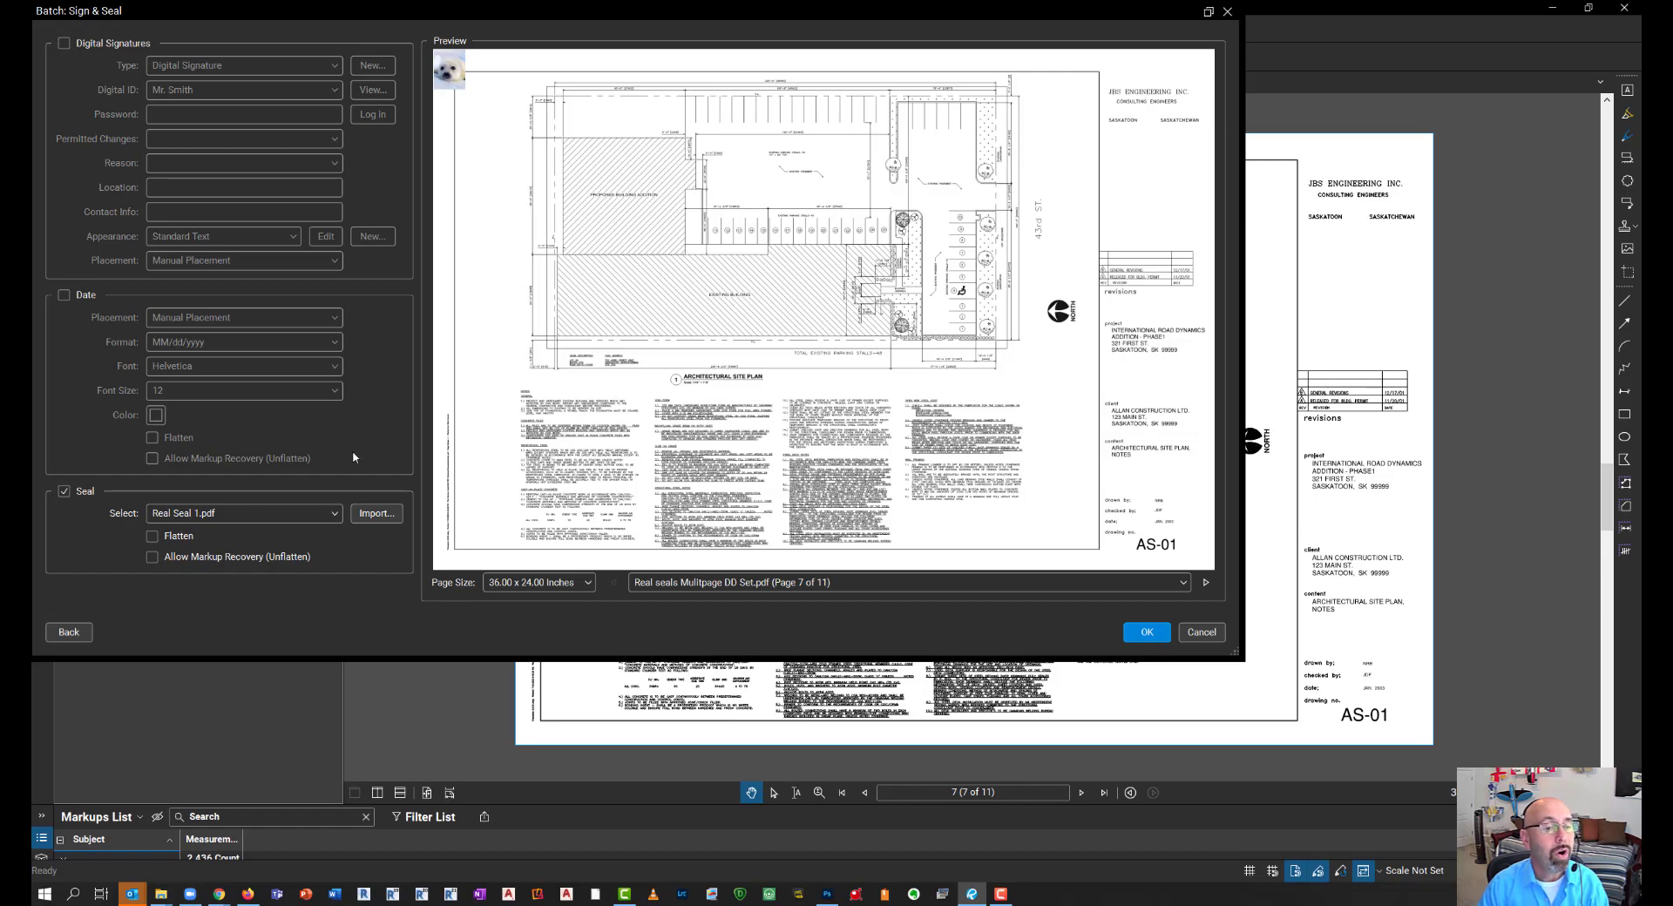
# Step: Select Real Seal 2.pdf, drag it onto the title block, and apply it to pages 7–11
pyautogui.click(301, 513)
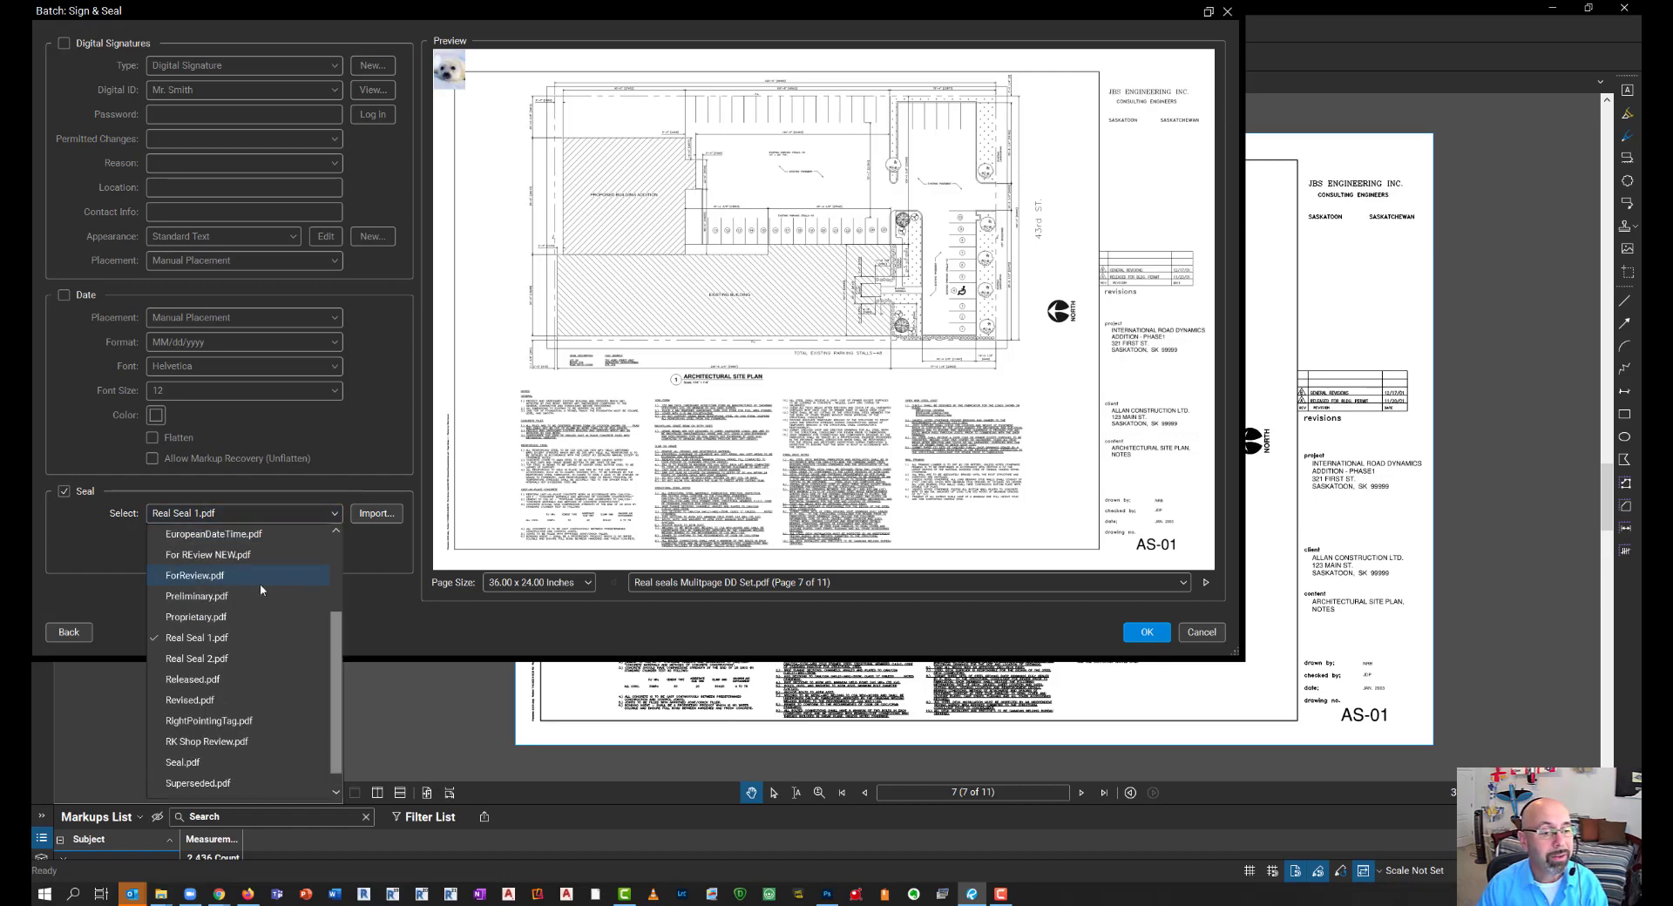
pyautogui.click(234, 659)
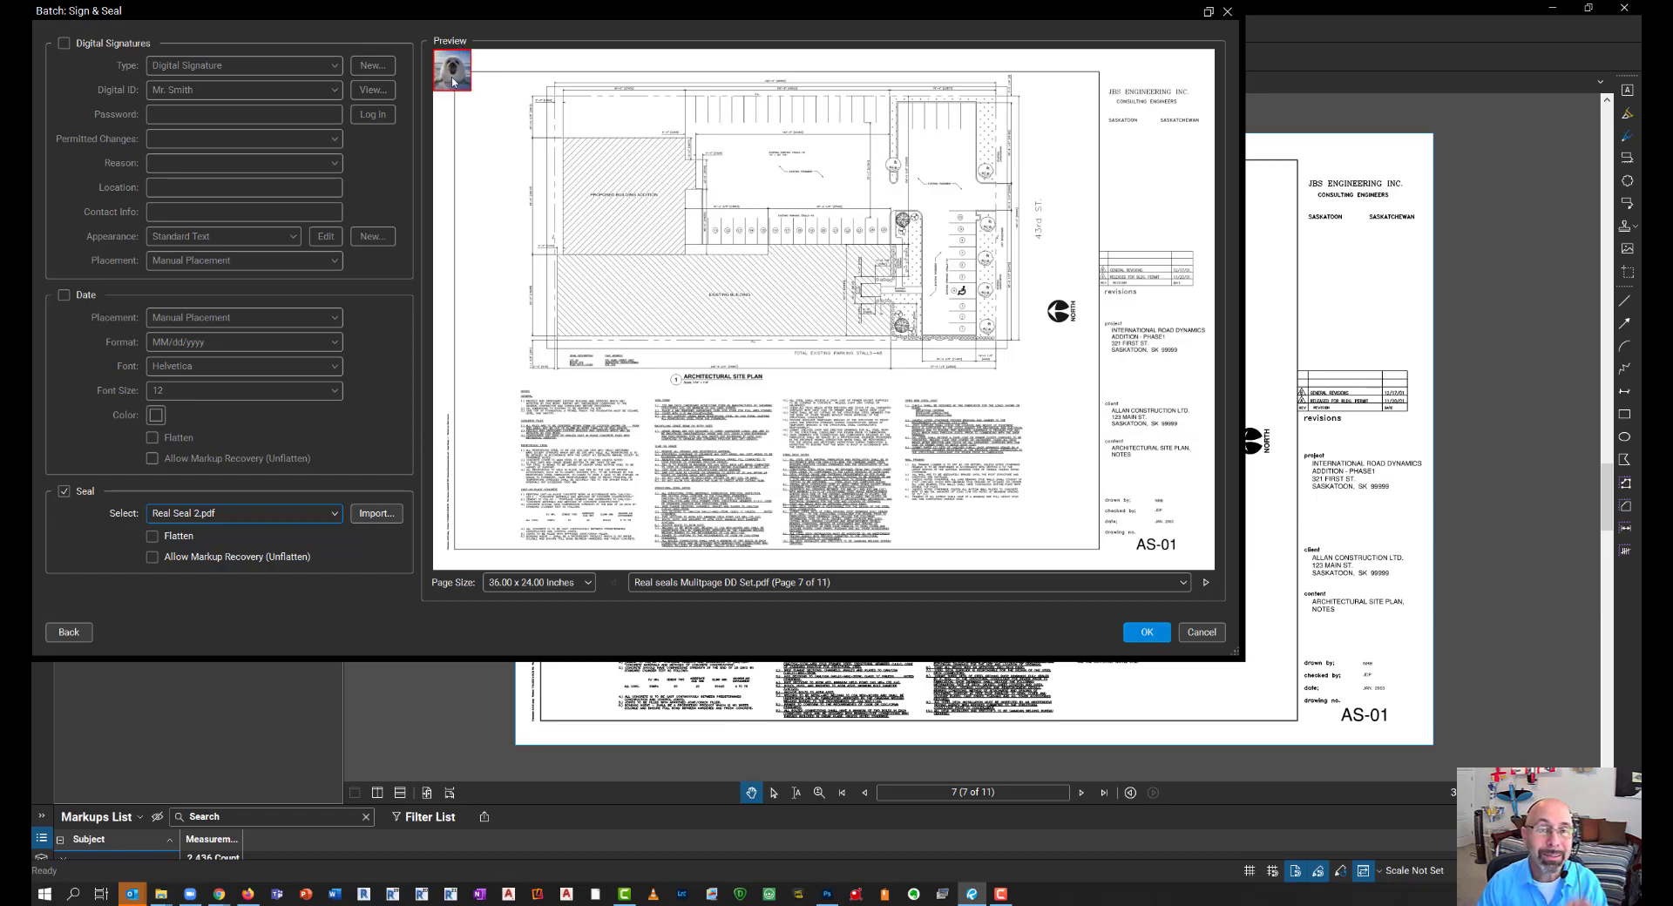
pyautogui.moveTo(452, 82)
pyautogui.mouseDown()
pyautogui.moveTo(519, 122)
pyautogui.moveTo(833, 228)
pyautogui.moveTo(1173, 288)
pyautogui.moveTo(1187, 150)
pyautogui.moveTo(1001, 329)
pyautogui.moveTo(956, 291)
pyautogui.moveTo(1060, 303)
pyautogui.moveTo(1060, 333)
pyautogui.moveTo(1170, 490)
pyautogui.moveTo(1179, 159)
pyautogui.mouseUp()
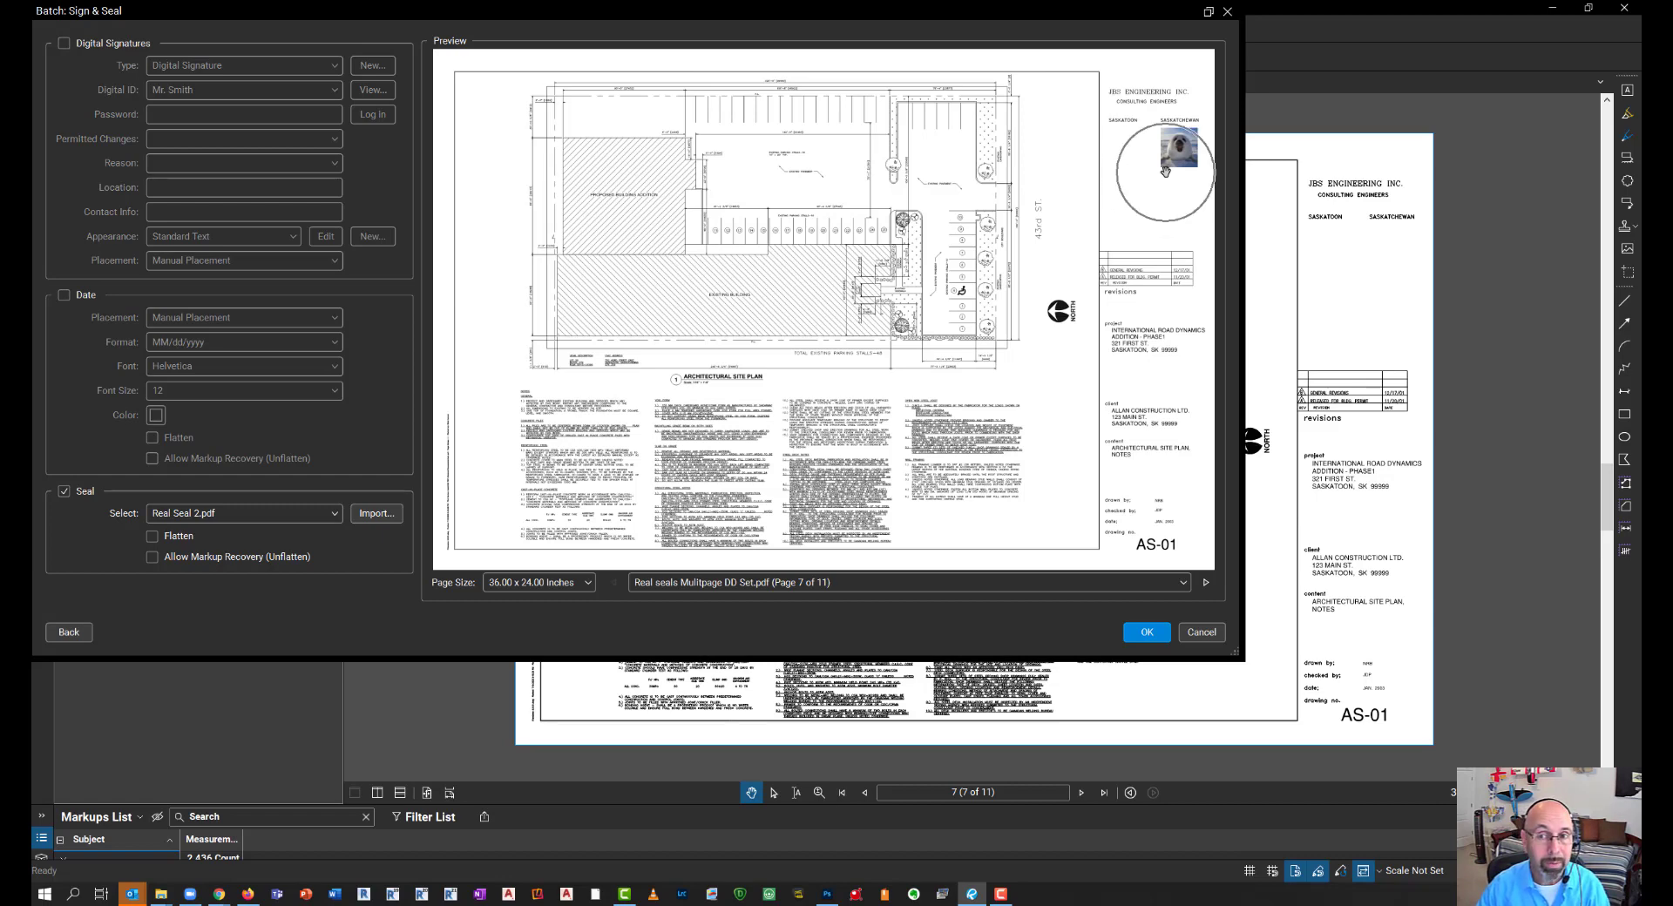
pyautogui.click(1178, 149)
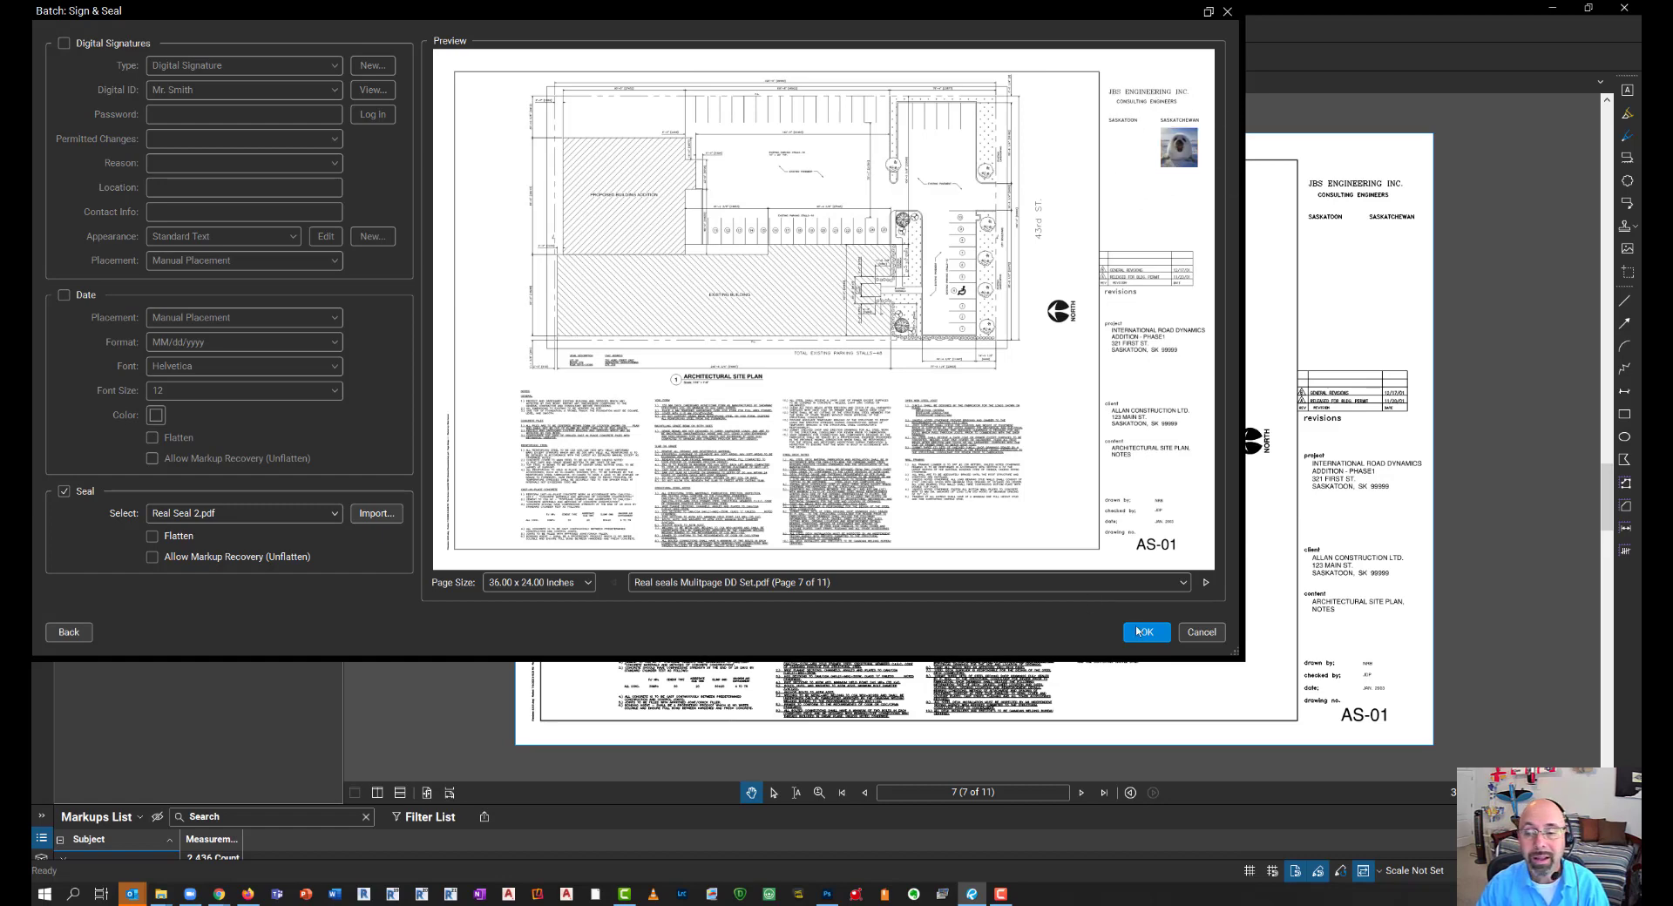
pyautogui.click(1147, 633)
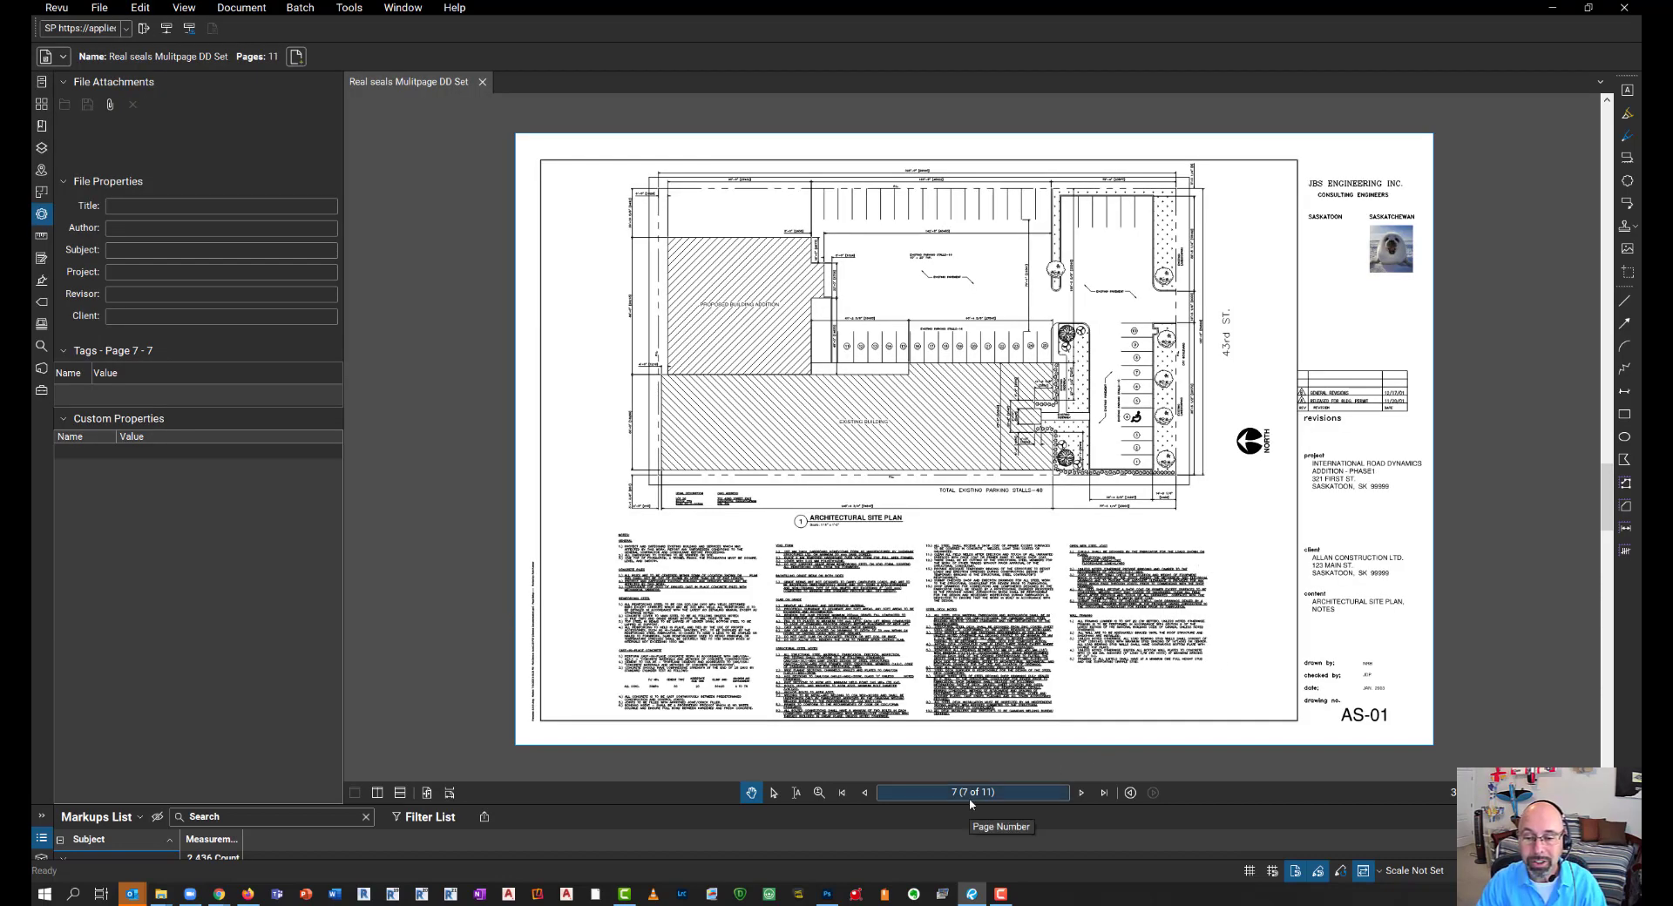
# Step: Check sheets S-01 through S-04 for the new seal, then return to title sheet T-01
pyautogui.click(1080, 794)
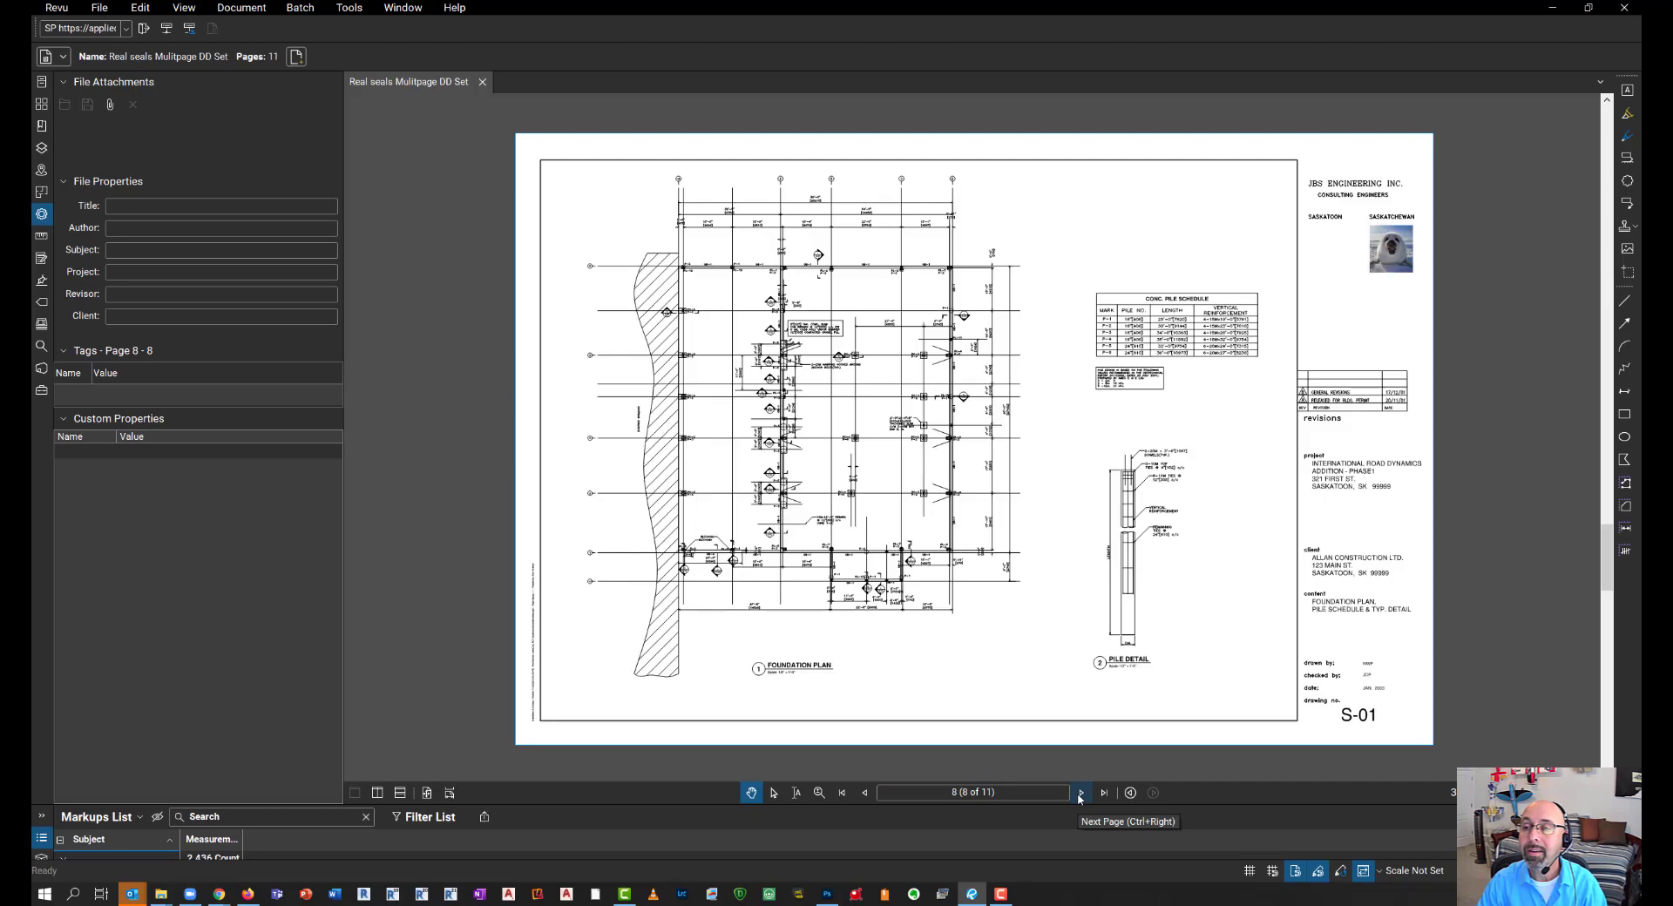
pyautogui.click(1080, 794)
pyautogui.click(1079, 794)
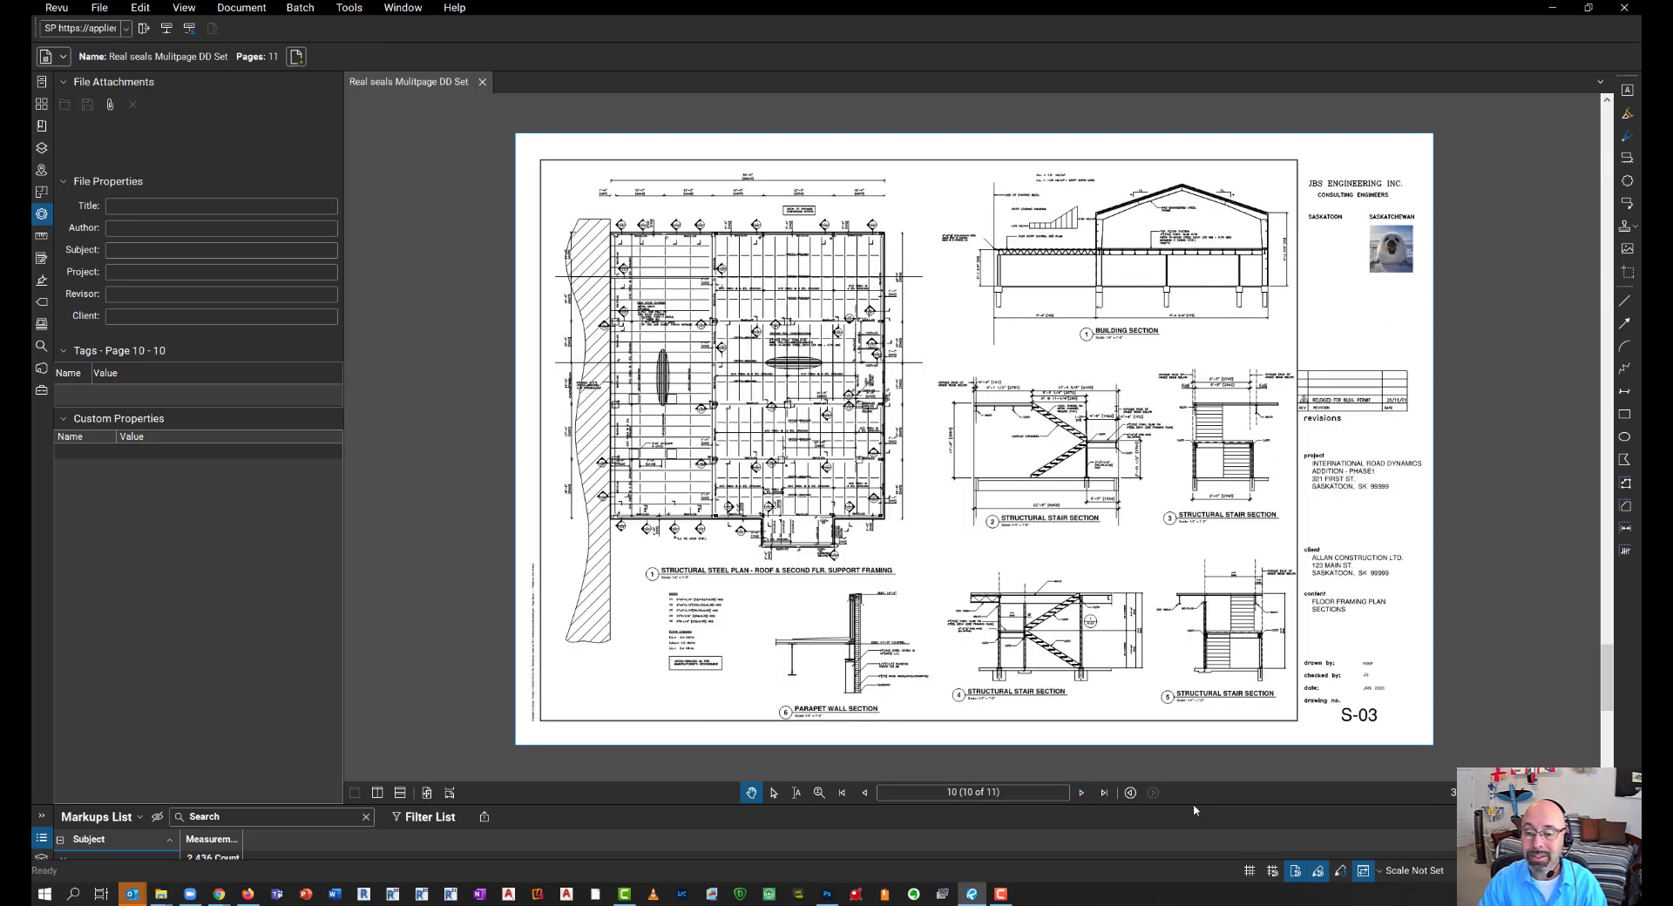
pyautogui.click(1081, 793)
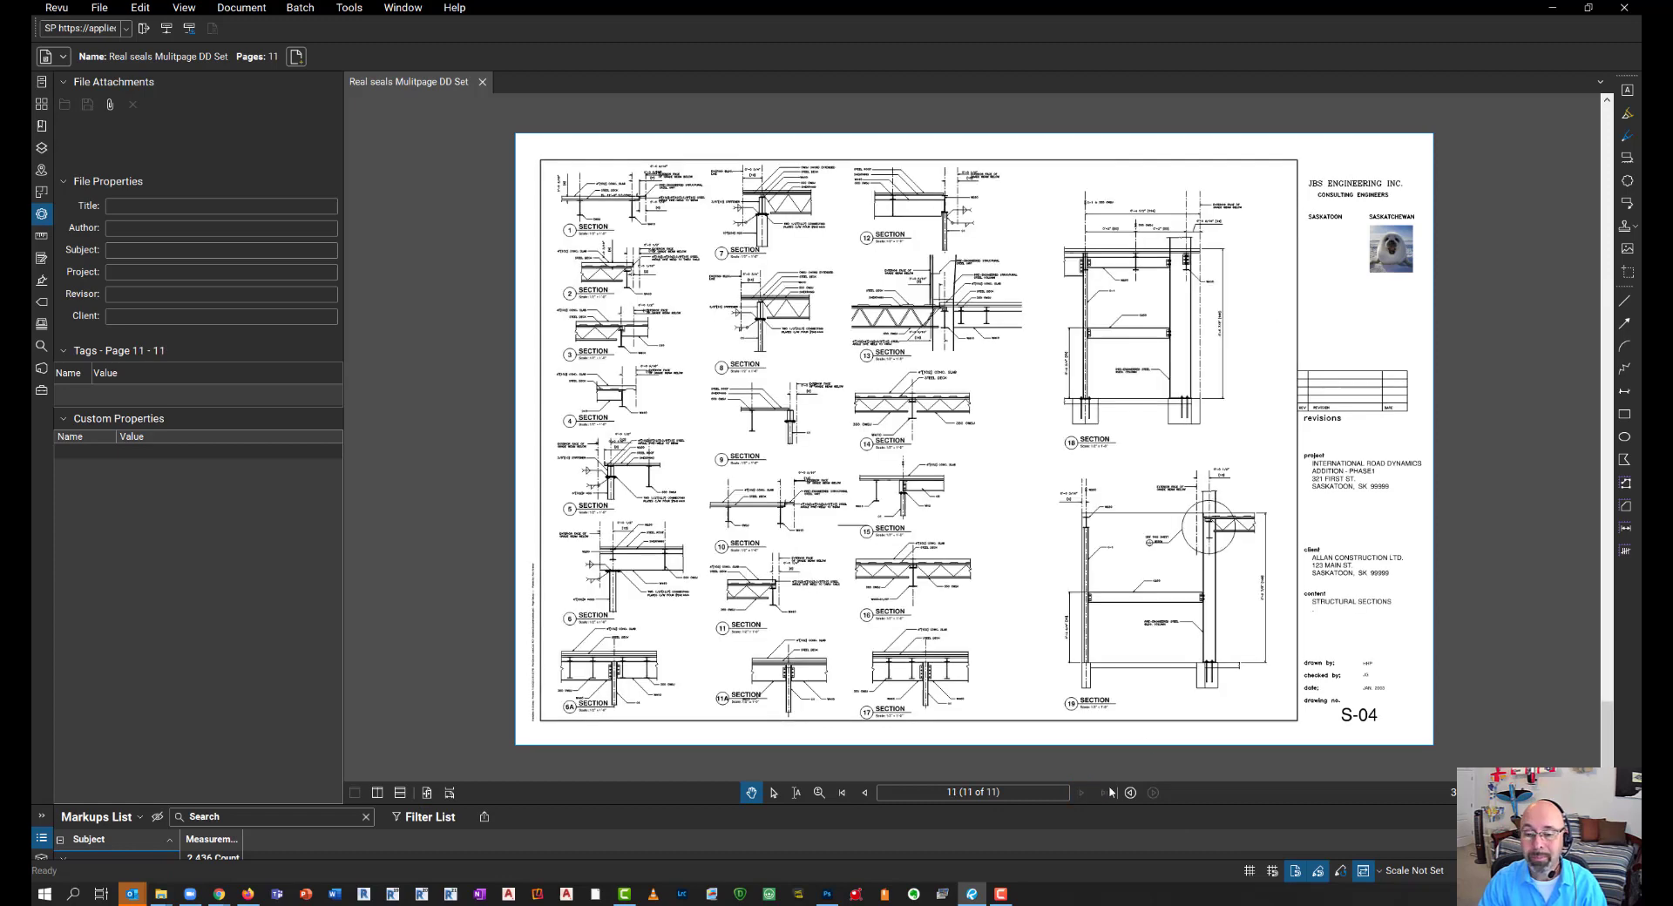
pyautogui.click(842, 793)
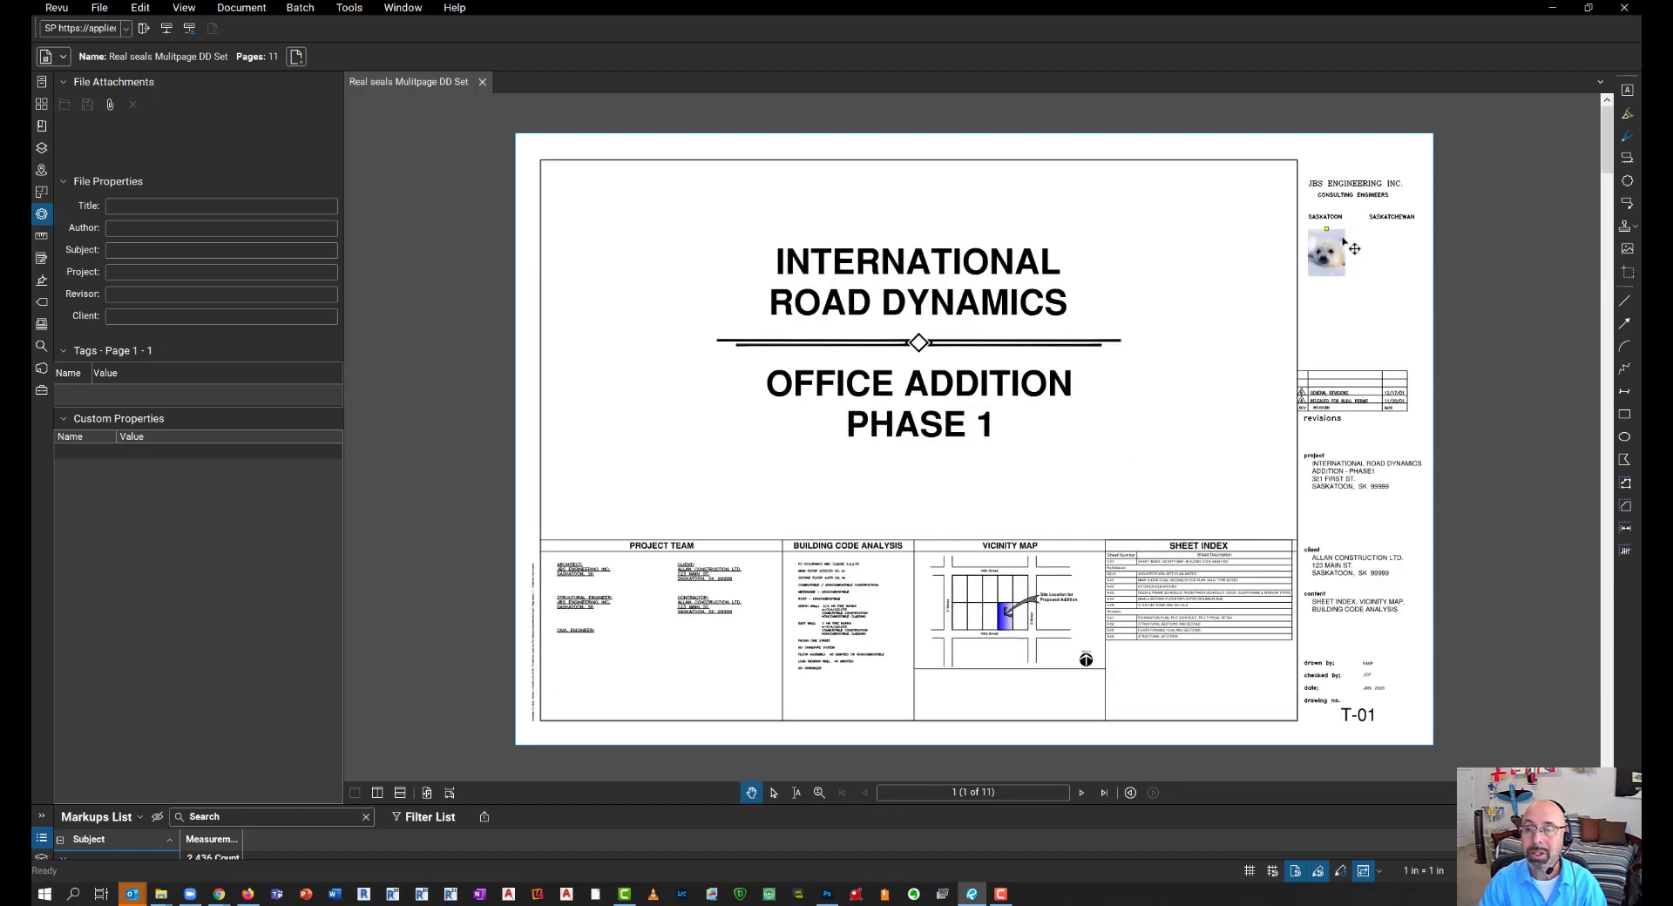
pyautogui.click(1336, 272)
pyautogui.click(1336, 271)
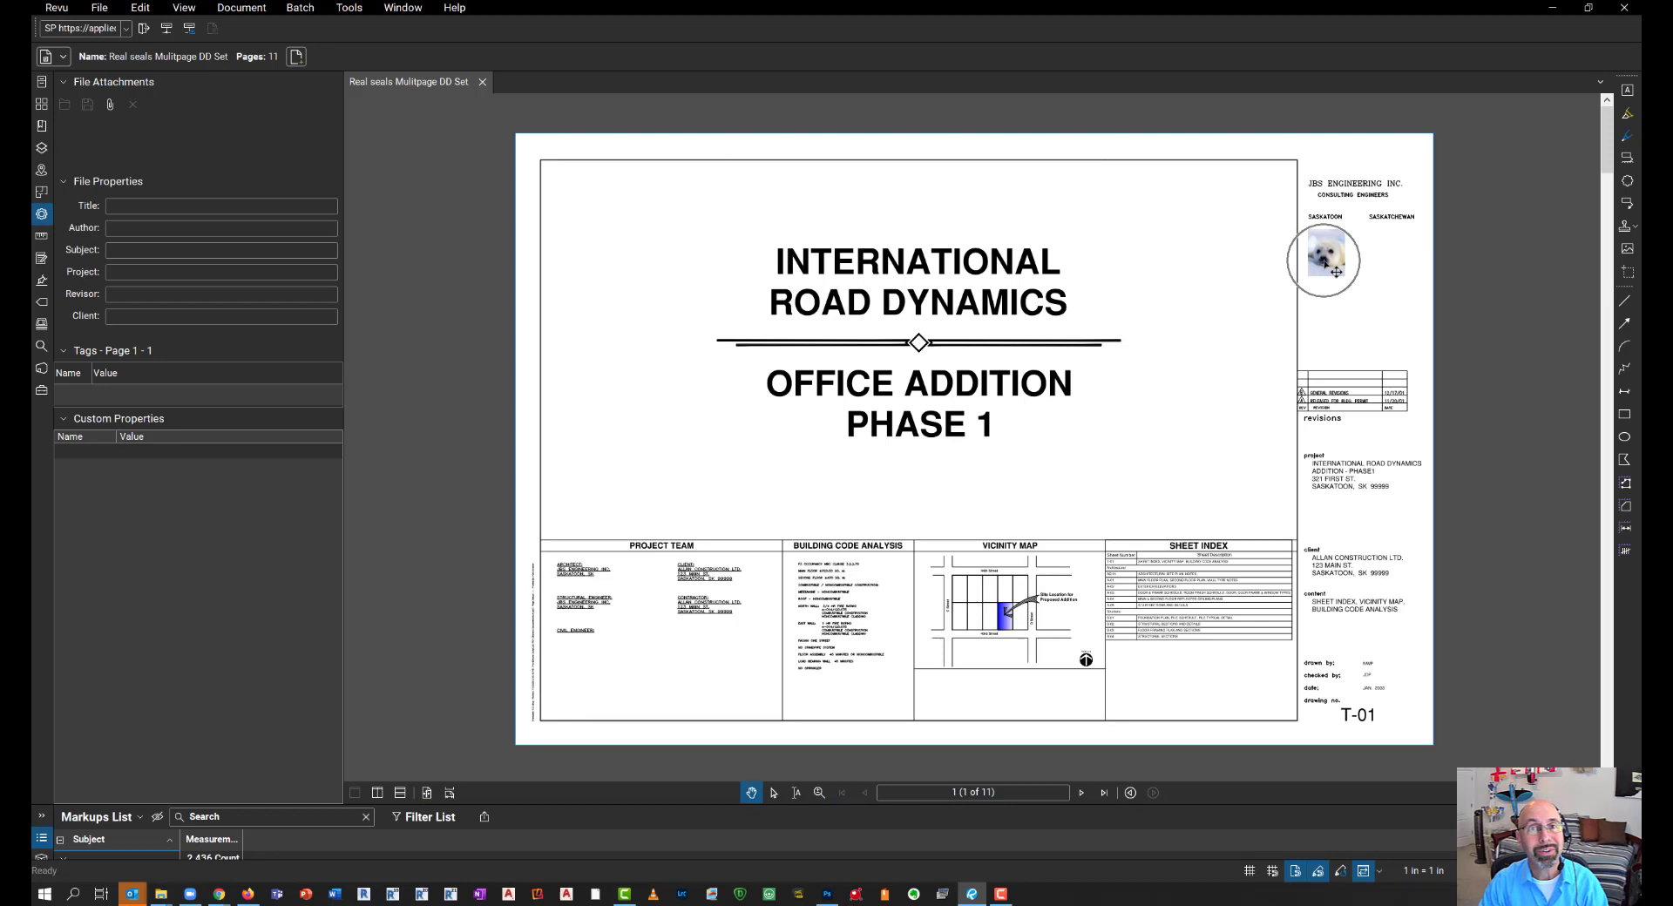